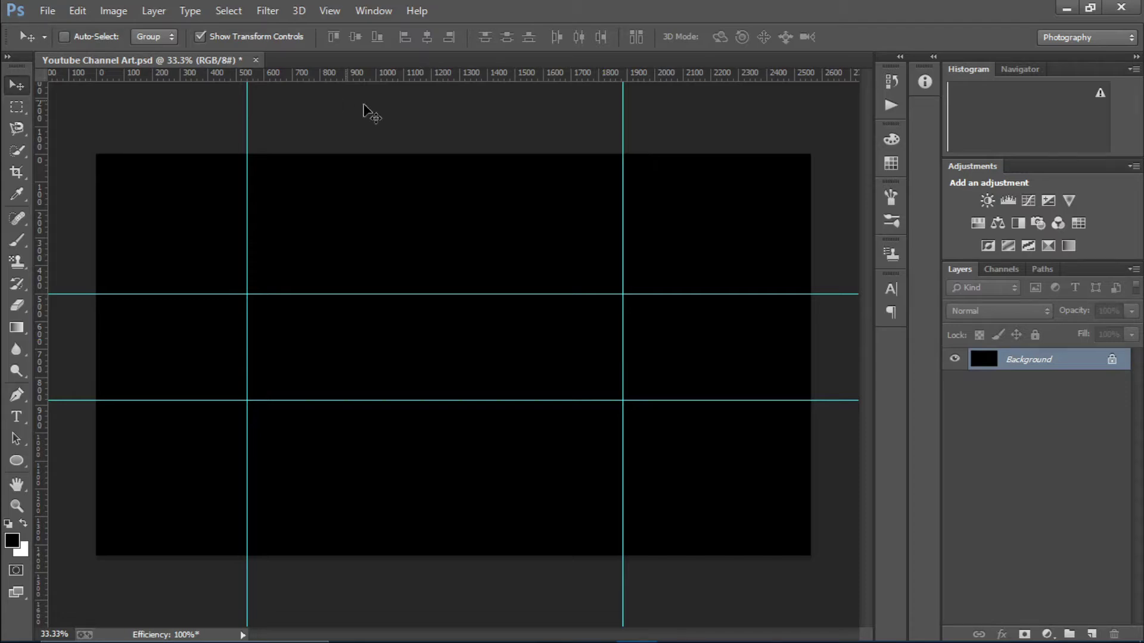
Place Background.jpg as an embedded image covering the whole canvas
{"action": "left_click", "coordinate": [47, 11]}
{"action": "left_click", "coordinate": [142, 262]}
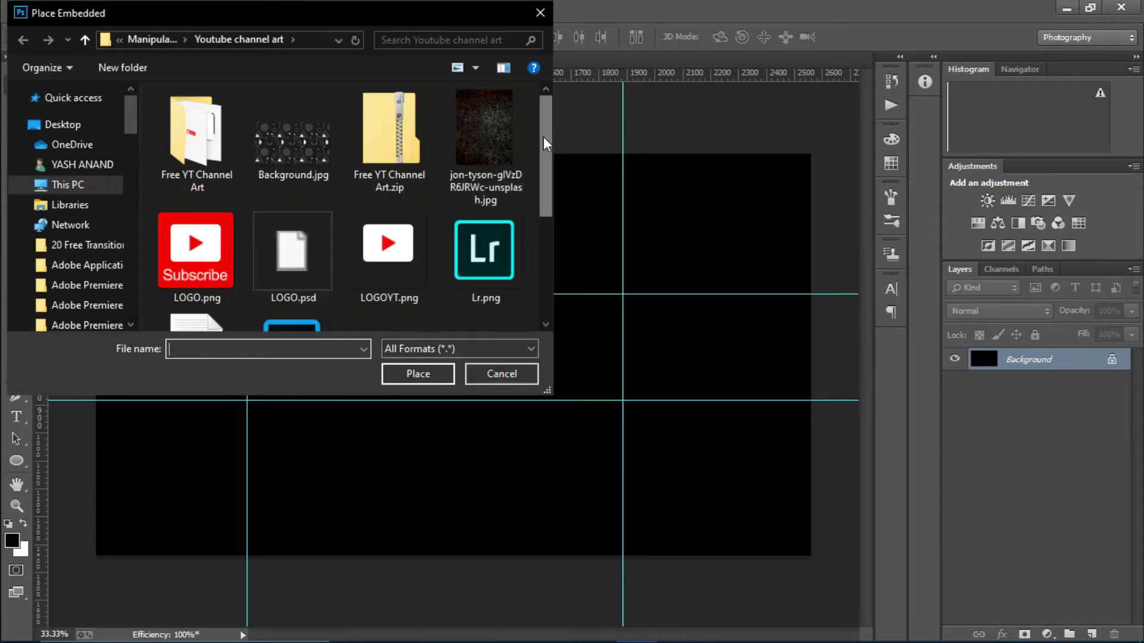
{"action": "double_click", "coordinate": [325, 152]}
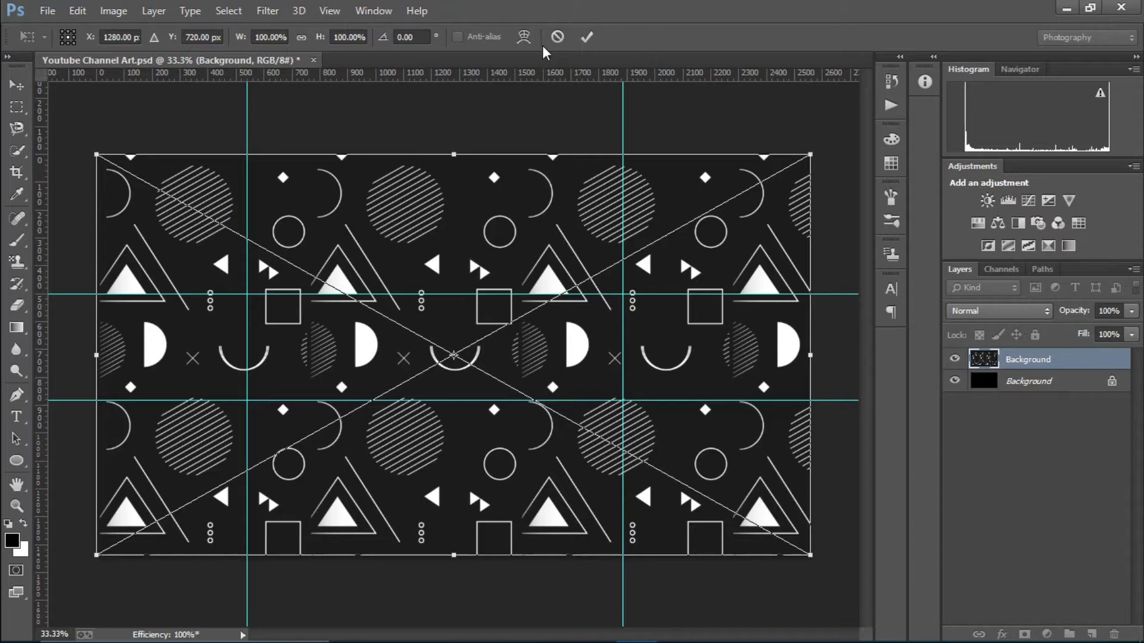
{"action": "left_click", "coordinate": [587, 37]}
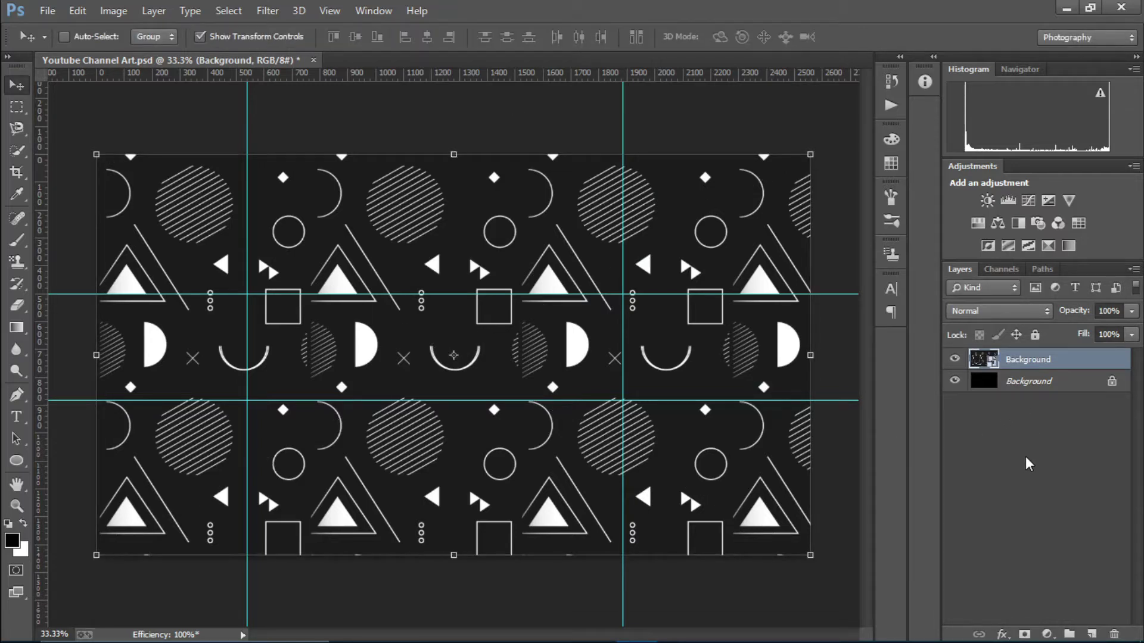
Select the full-width band between the two horizontal guides and hide it on the pattern layer with an inverted layer mask
{"action": "left_click", "coordinate": [17, 106]}
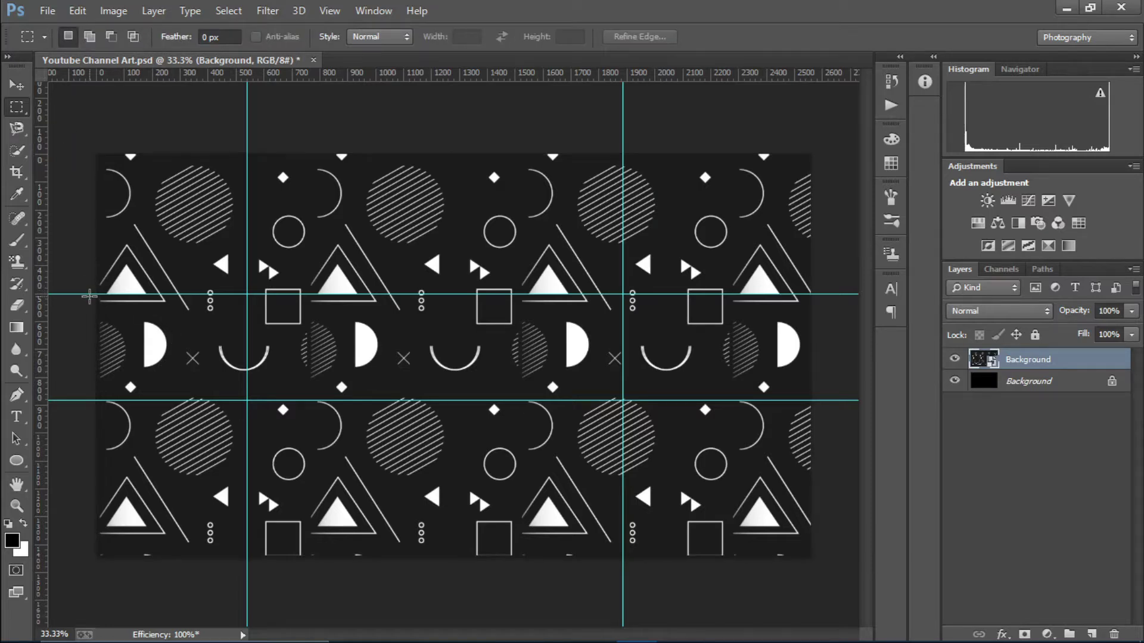
{"action": "left_click_drag", "start_coordinate": [89, 295], "coordinate": [815, 396]}
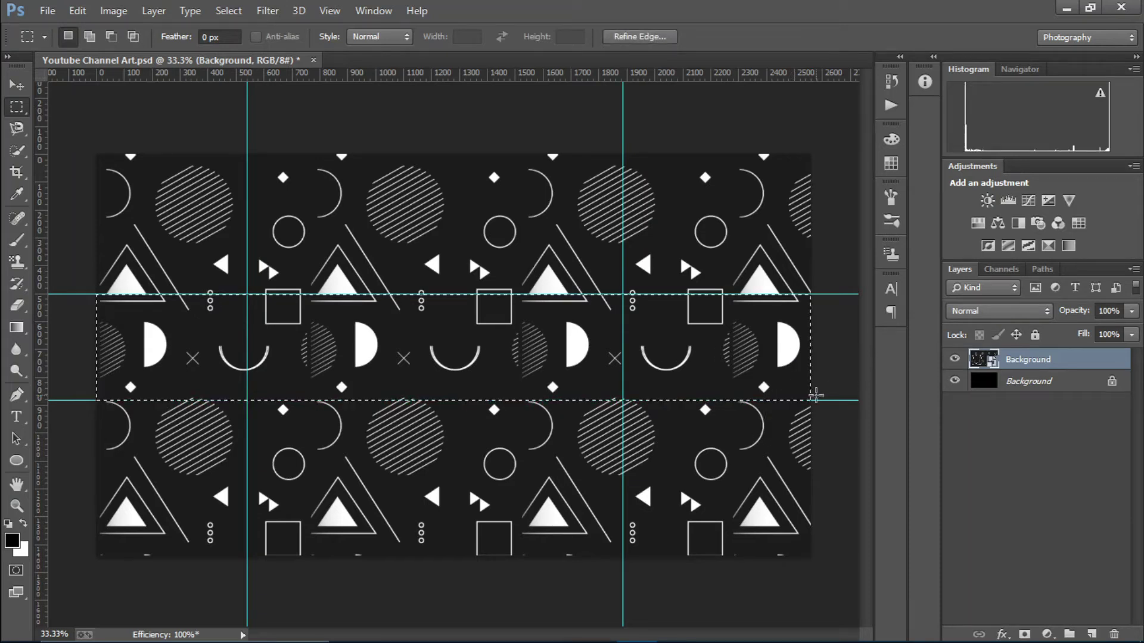
{"action": "left_click", "coordinate": [370, 11]}
{"action": "mouse_move", "coordinate": [331, 11]}
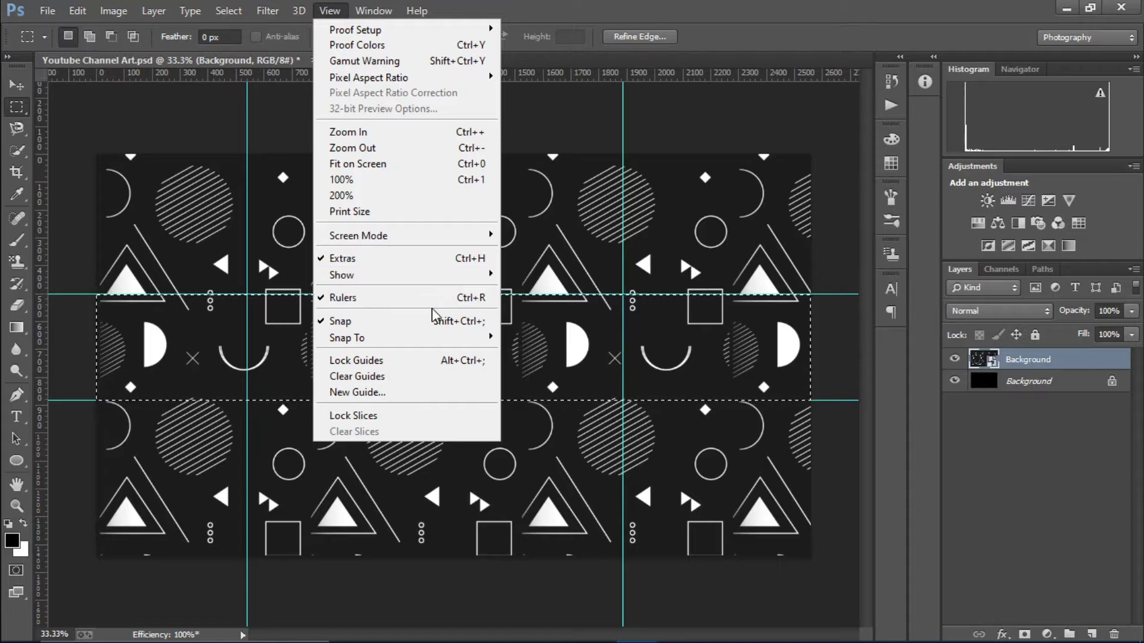
{"action": "mouse_move", "coordinate": [465, 339]}
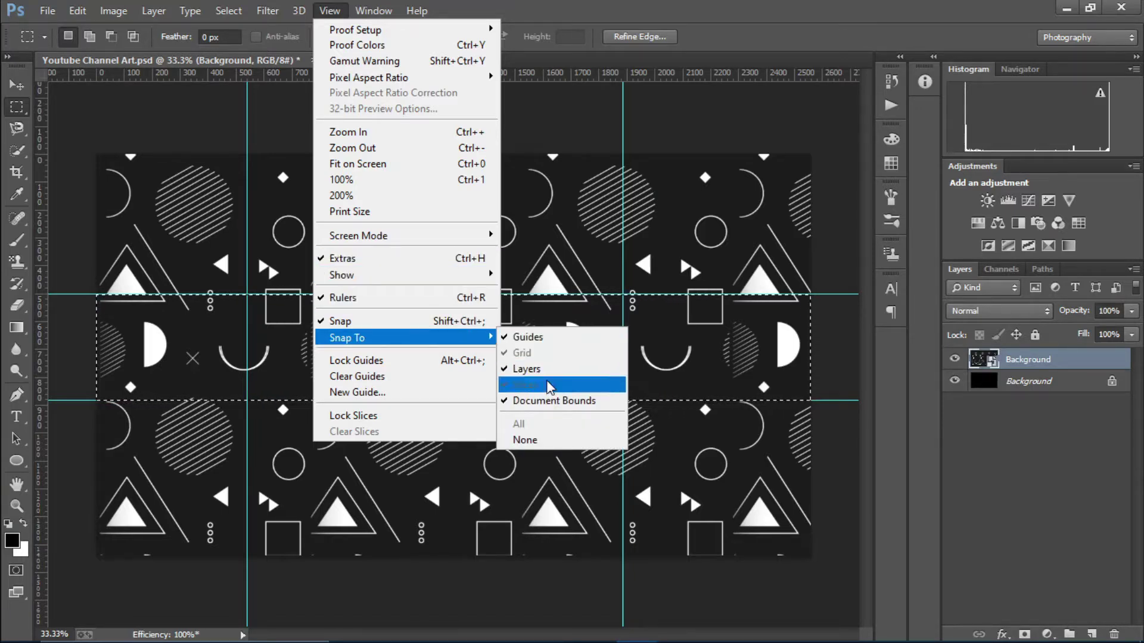
{"action": "left_click", "coordinate": [552, 413]}
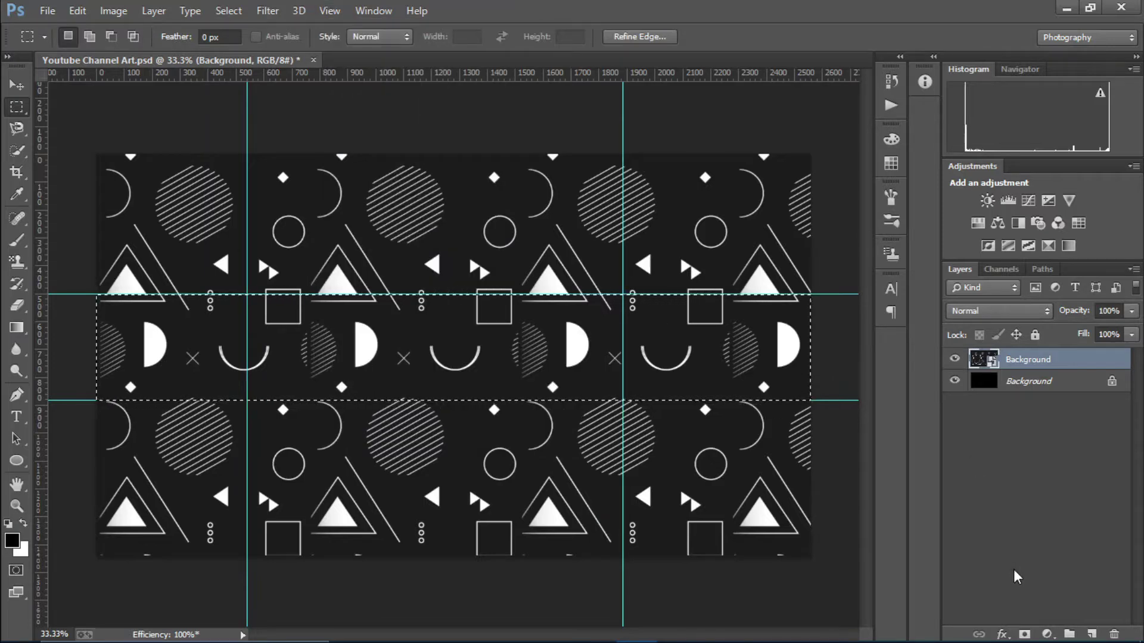
{"action": "left_click", "coordinate": [1025, 633]}
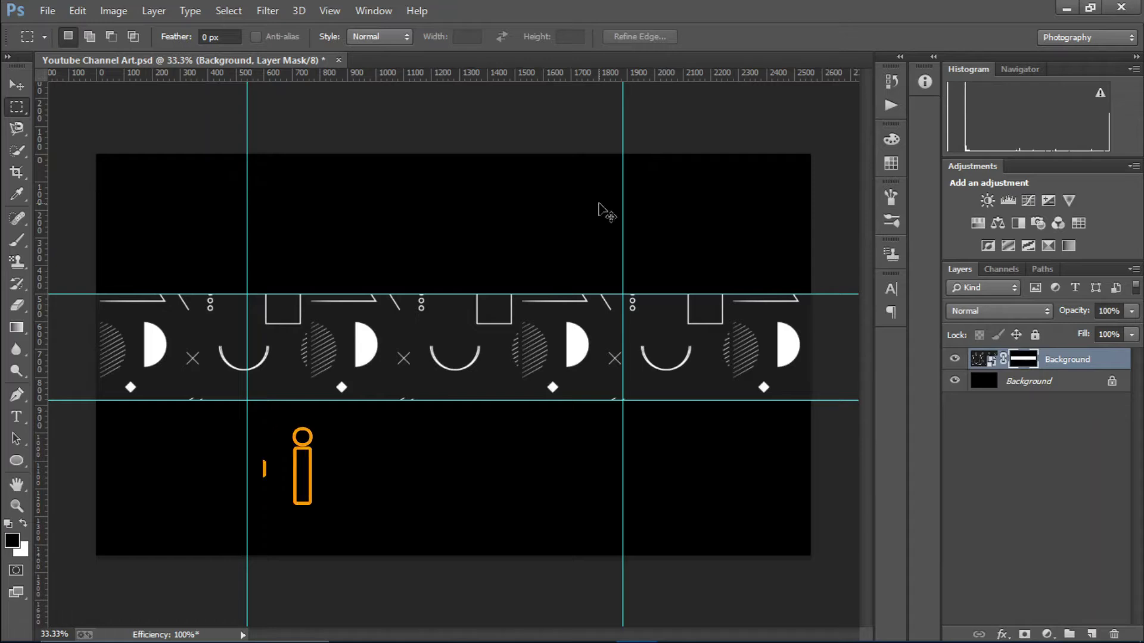
{"action": "key", "text": "ctrl+i"}
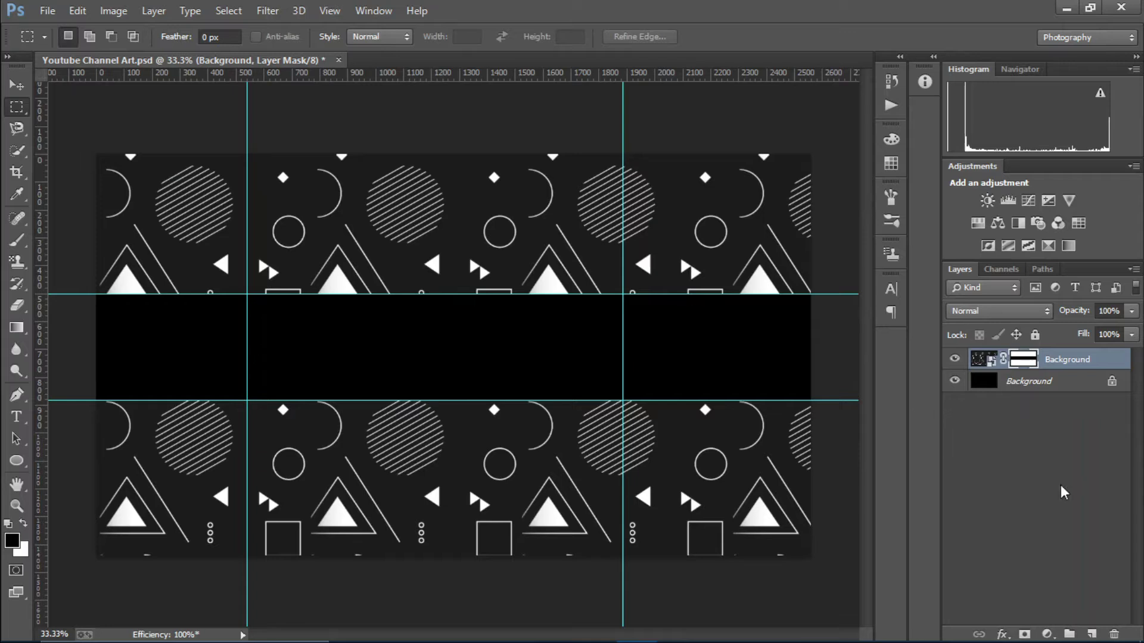
Add a Solid Color fill layer above the pattern in a dark green with hue 127°
{"action": "left_click", "coordinate": [1047, 634]}
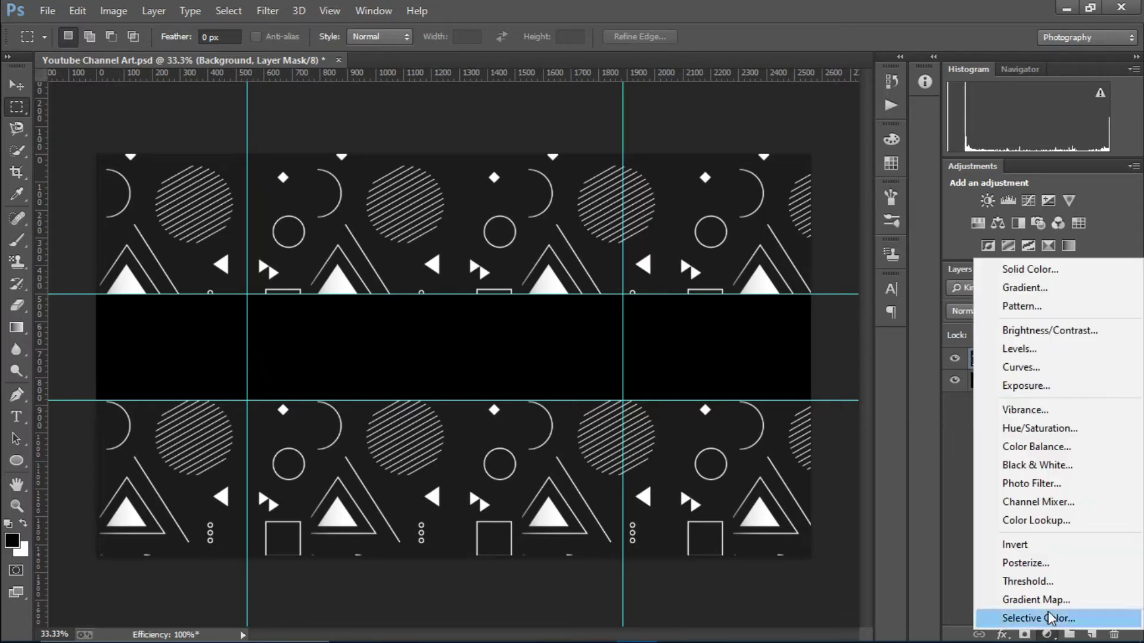
{"action": "left_click", "coordinate": [1028, 269]}
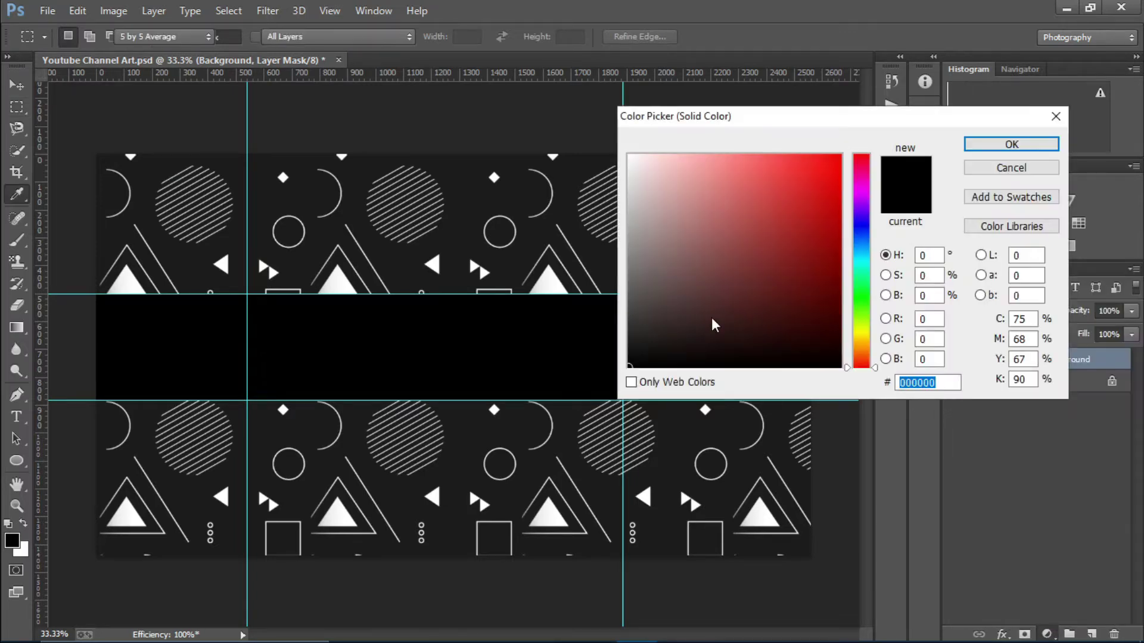
{"action": "mouse_move", "coordinate": [855, 256]}
{"action": "left_mouse_down"}
{"action": "mouse_move", "coordinate": [858, 307]}
{"action": "mouse_move", "coordinate": [855, 293]}
{"action": "left_mouse_up"}
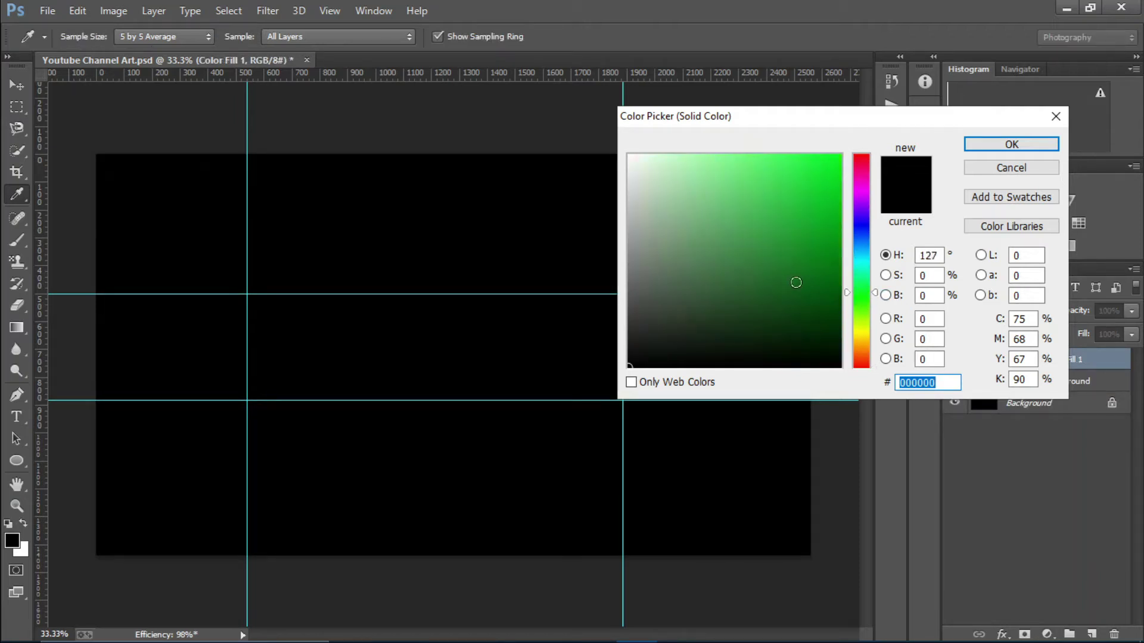
{"action": "left_click", "coordinate": [791, 281]}
{"action": "left_click", "coordinate": [1012, 144]}
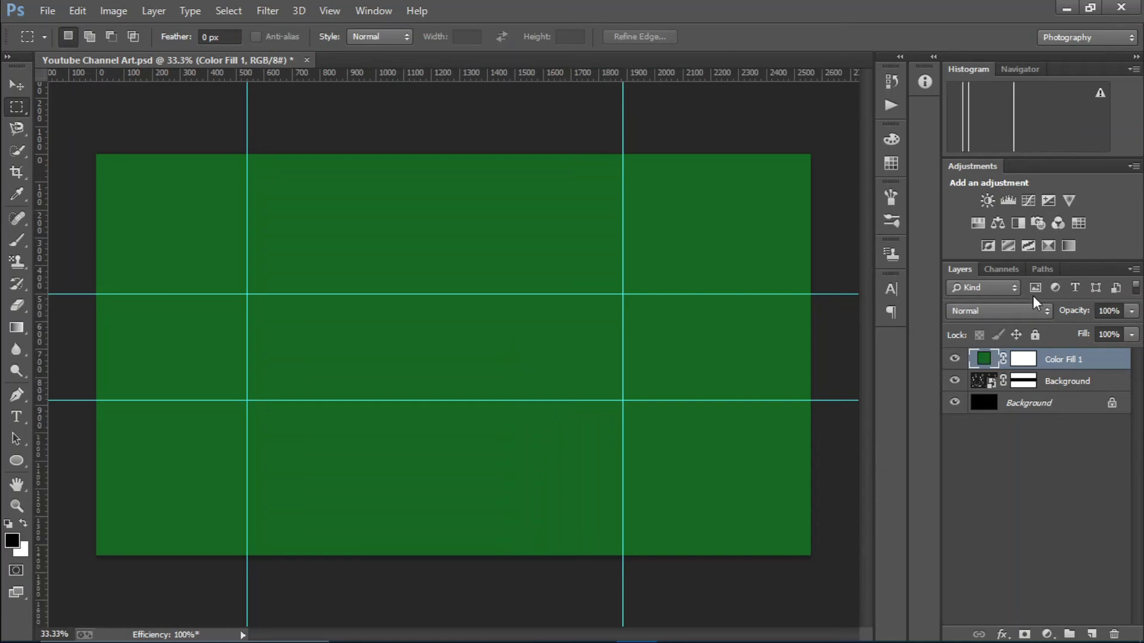
Clip the green fill to the masked pattern layer and set its blend mode to Color
{"action": "left_click", "coordinate": [1081, 370], "text": "alt"}
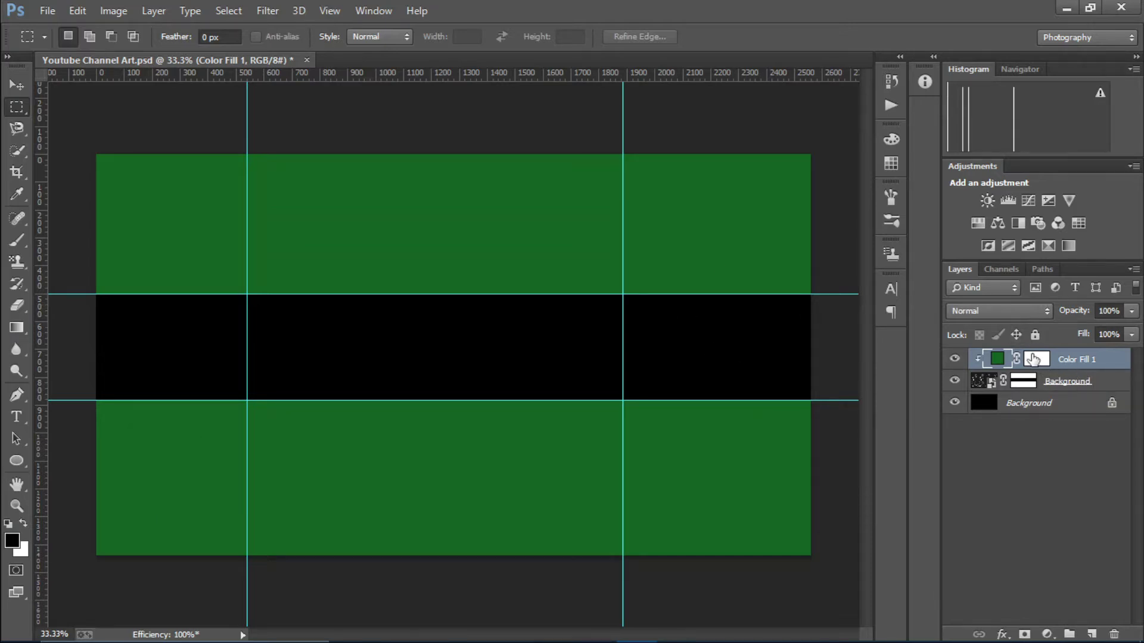
{"action": "left_click", "coordinate": [991, 317]}
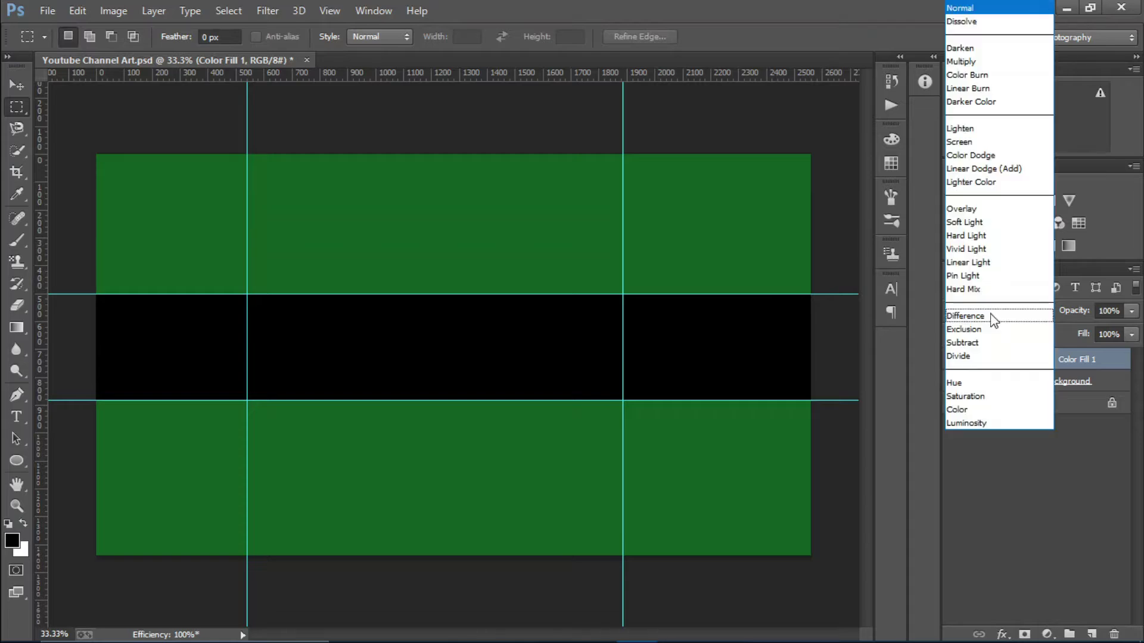
{"action": "left_click", "coordinate": [999, 409]}
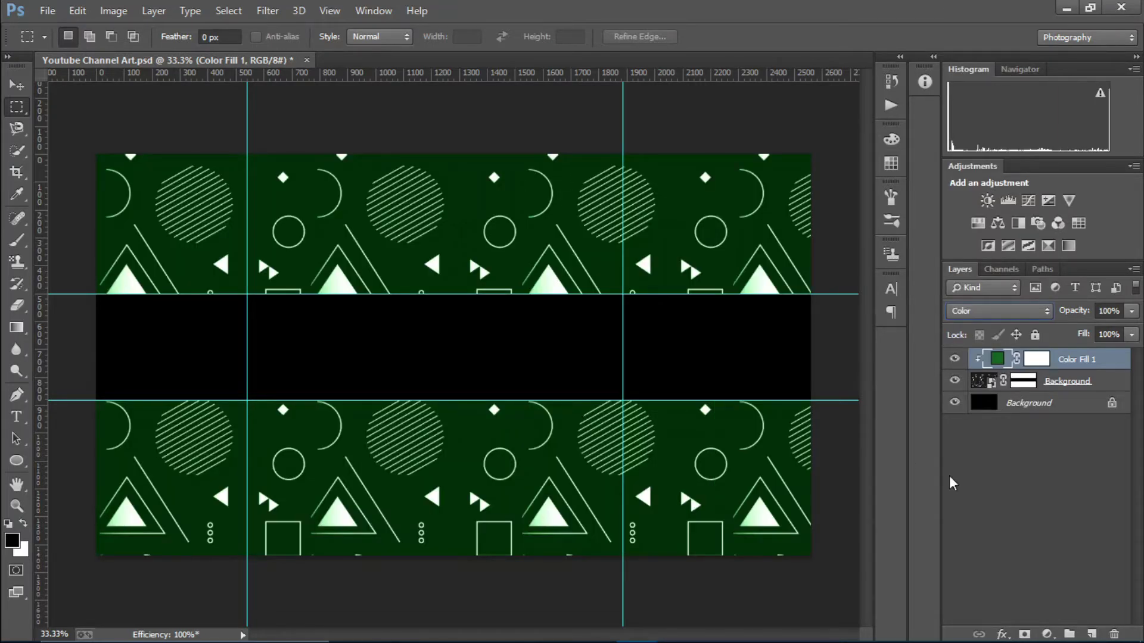
Place the dark Unsplash JPG with the orange line texture as an embedded image above the green fill
{"action": "left_click", "coordinate": [48, 10]}
{"action": "left_click", "coordinate": [161, 258]}
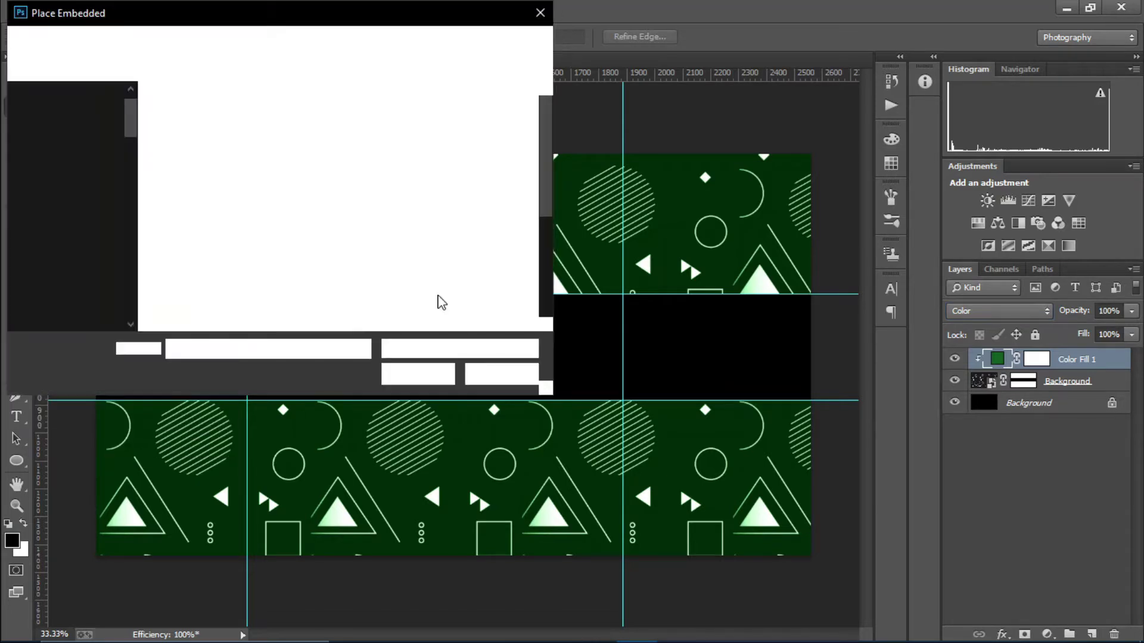
{"action": "left_click", "coordinate": [502, 154]}
{"action": "double_click", "coordinate": [501, 153]}
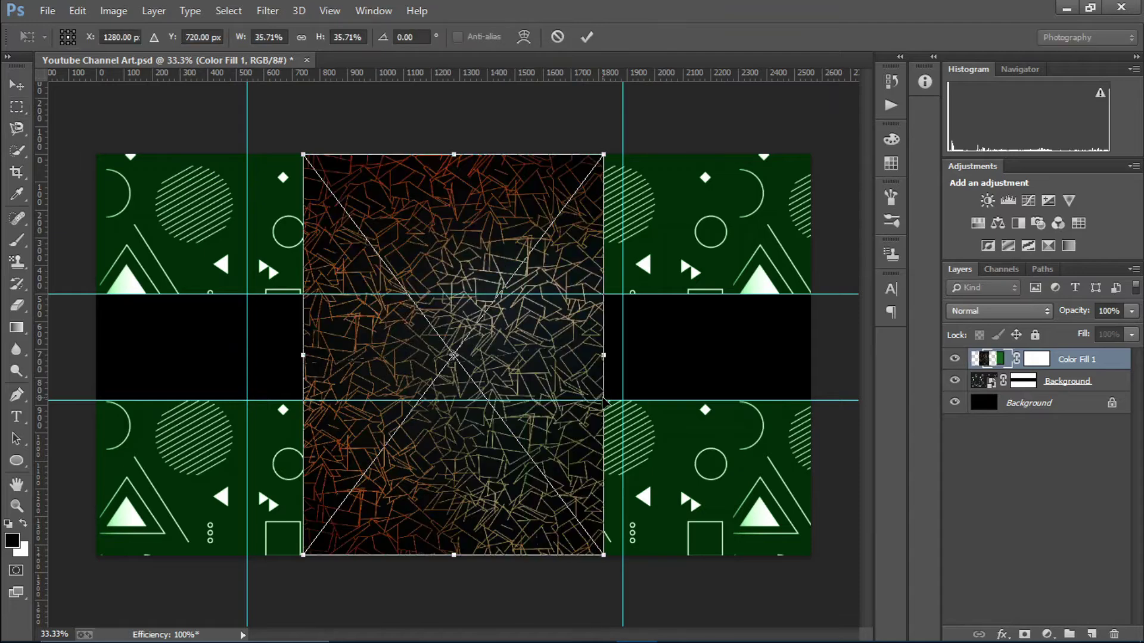
Rotate the line texture by -90° and stretch it over the whole canvas, blended in Soft Light
{"action": "left_click_drag", "start_coordinate": [298, 143], "coordinate": [228, 606]}
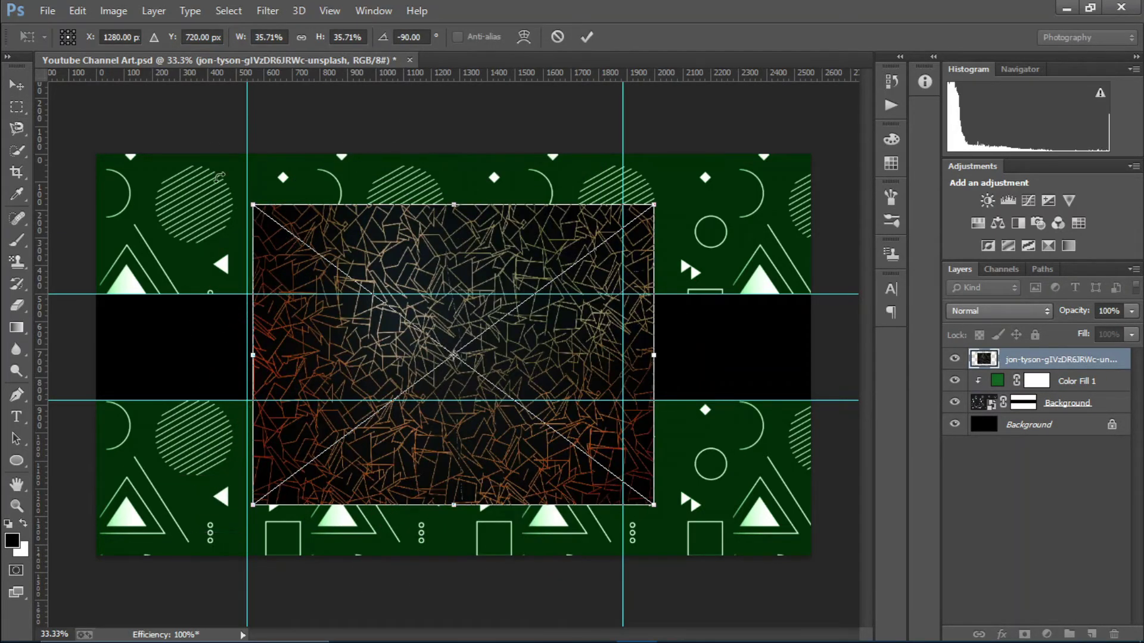
{"action": "left_click_drag", "start_coordinate": [253, 205], "coordinate": [247, 204]}
{"action": "left_click_drag", "start_coordinate": [181, 180], "coordinate": [81, 125]}
{"action": "left_click_drag", "start_coordinate": [654, 505], "coordinate": [826, 579]}
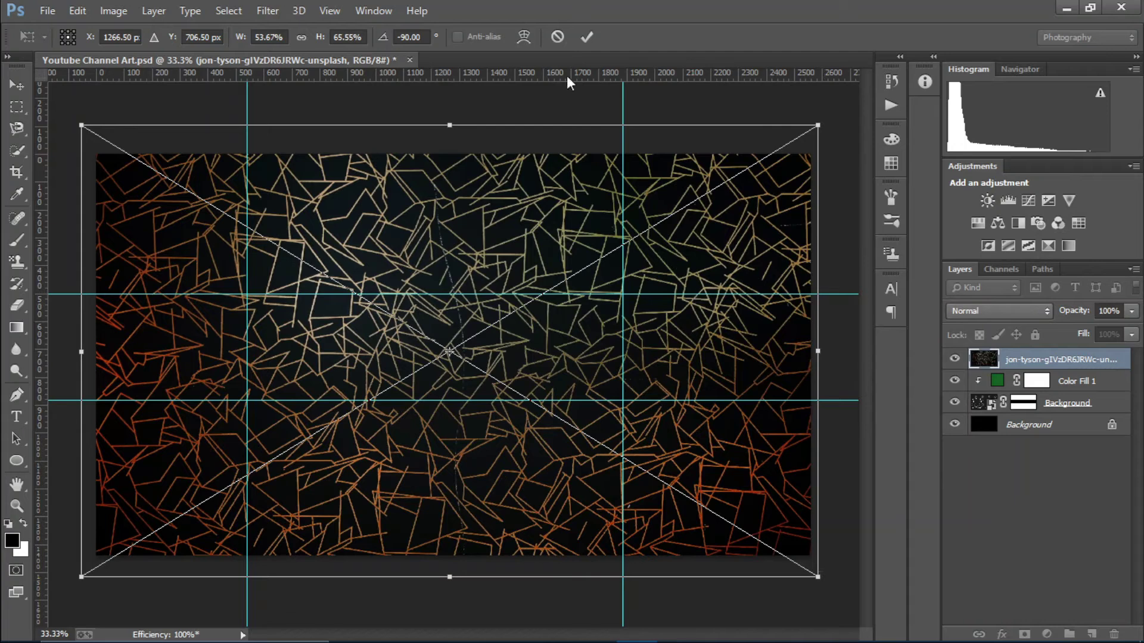
{"action": "left_click", "coordinate": [587, 37]}
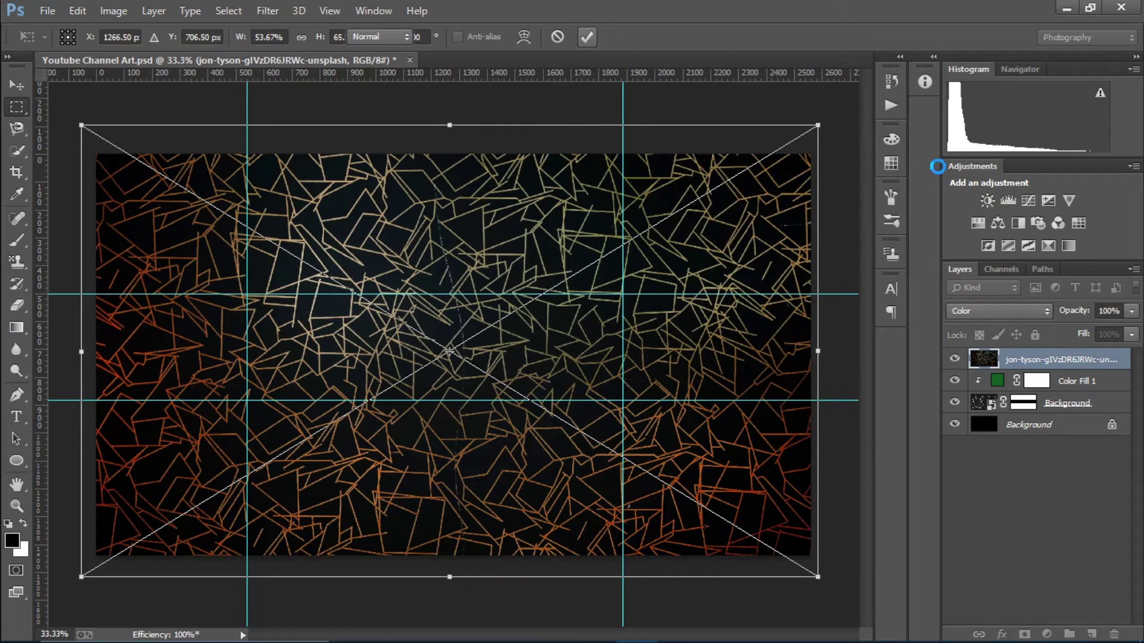
{"action": "left_click", "coordinate": [992, 311]}
{"action": "left_click", "coordinate": [989, 222]}
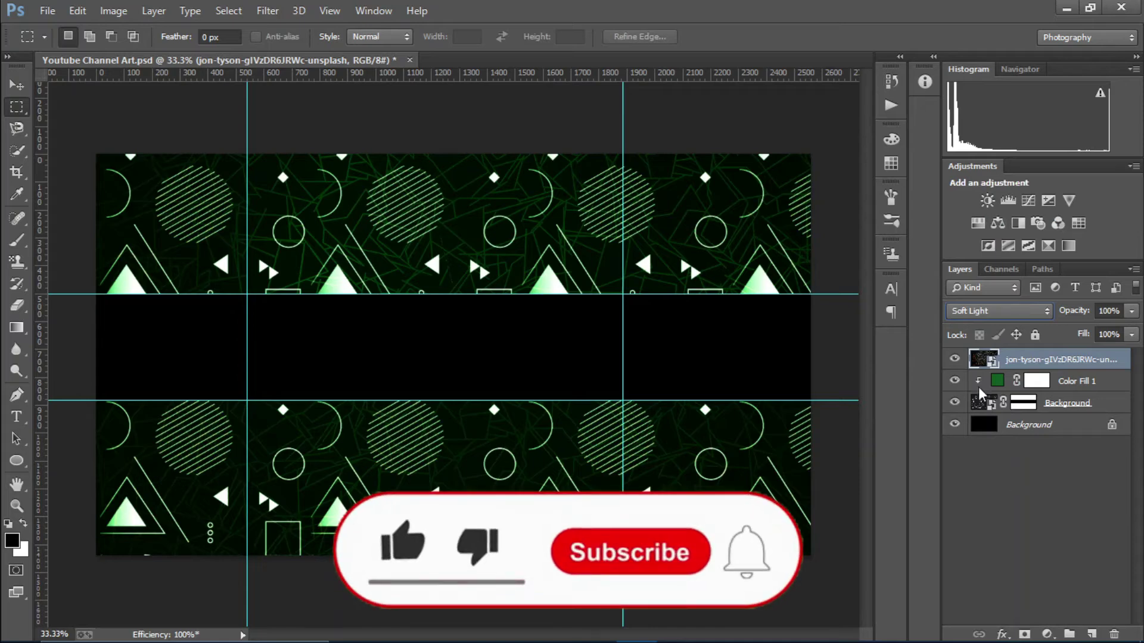
Place the grey polygon image shapelined-_JBKdviweXI-unsplash and move its layer directly below the masked pattern layer
{"action": "left_click", "coordinate": [47, 11]}
{"action": "left_click", "coordinate": [128, 250]}
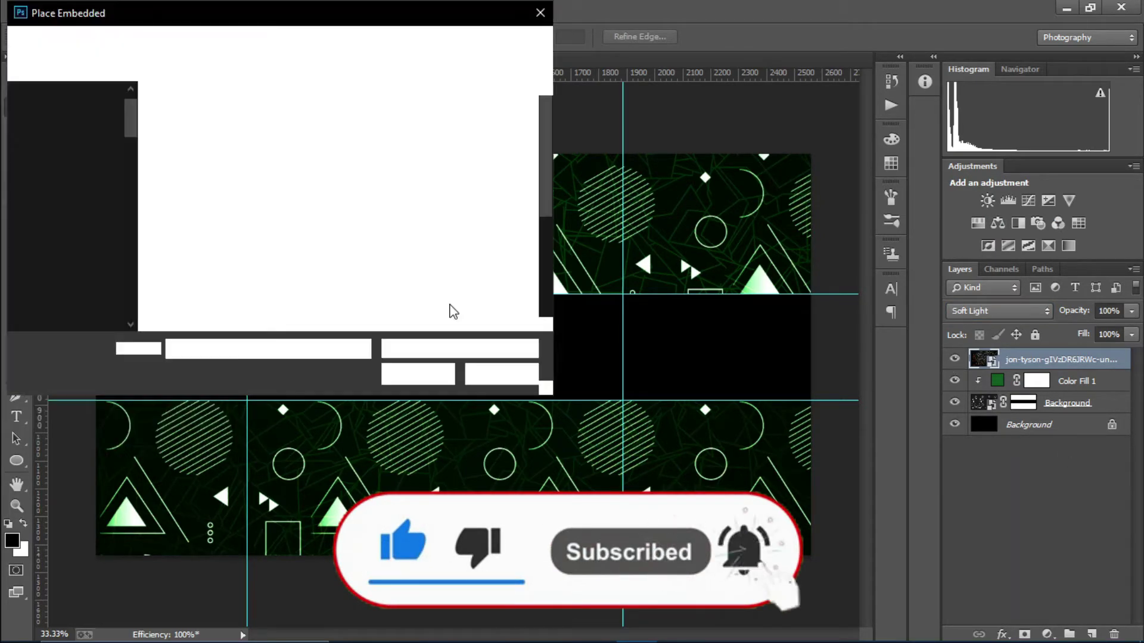
{"action": "left_click_drag", "start_coordinate": [545, 172], "coordinate": [548, 273]}
{"action": "left_click", "coordinate": [428, 159]}
{"action": "double_click", "coordinate": [428, 158]}
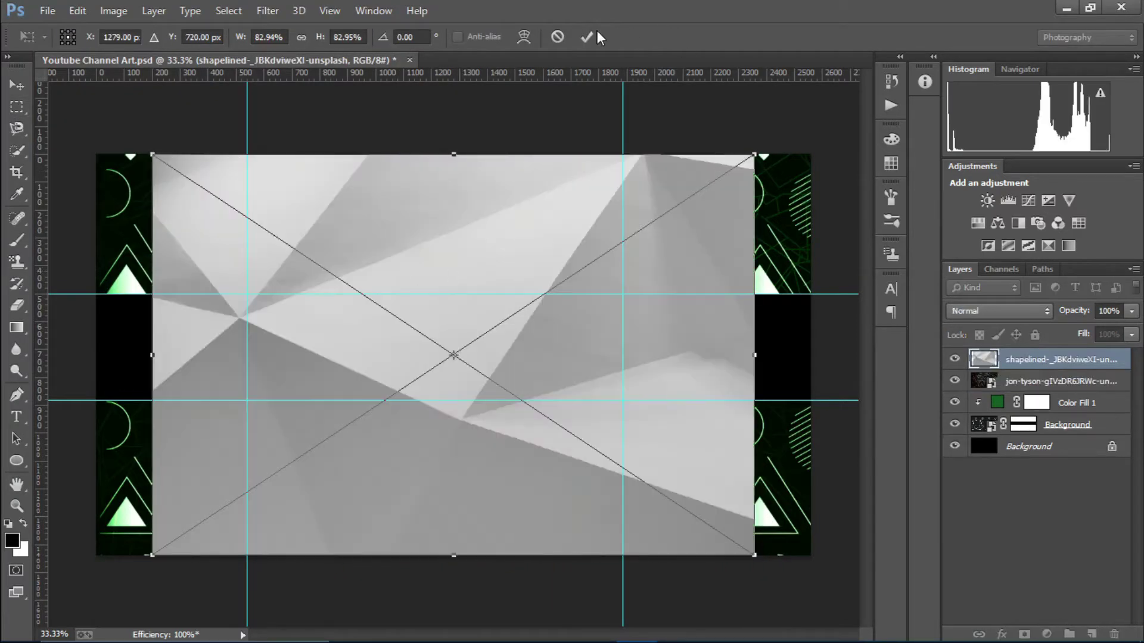
{"action": "left_click", "coordinate": [588, 37]}
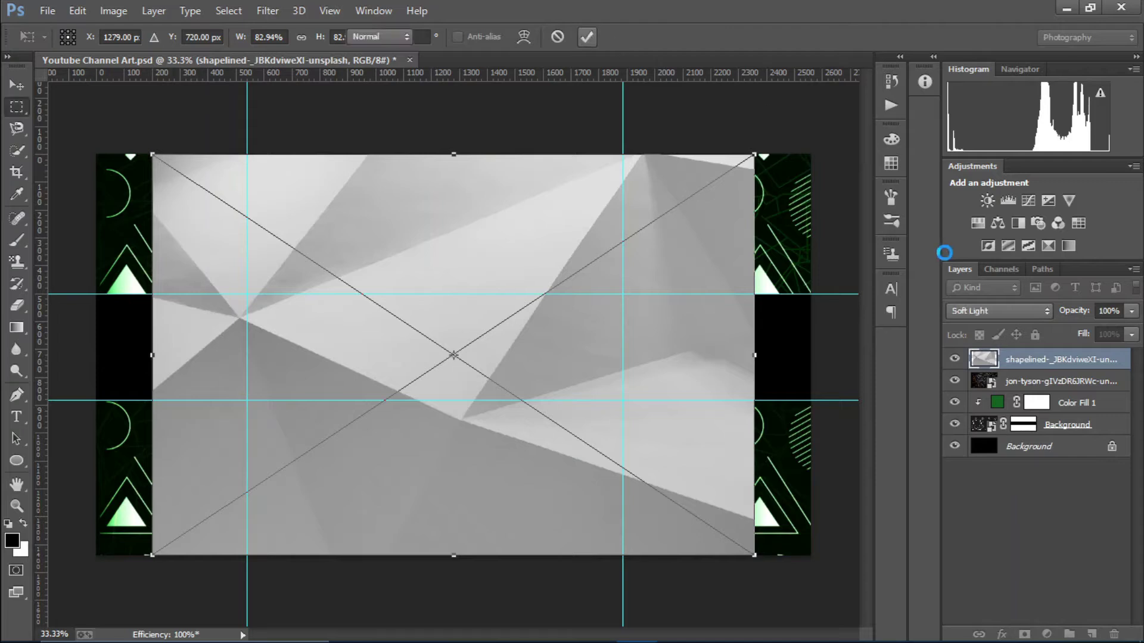
{"action": "left_click_drag", "start_coordinate": [1102, 361], "coordinate": [1096, 436]}
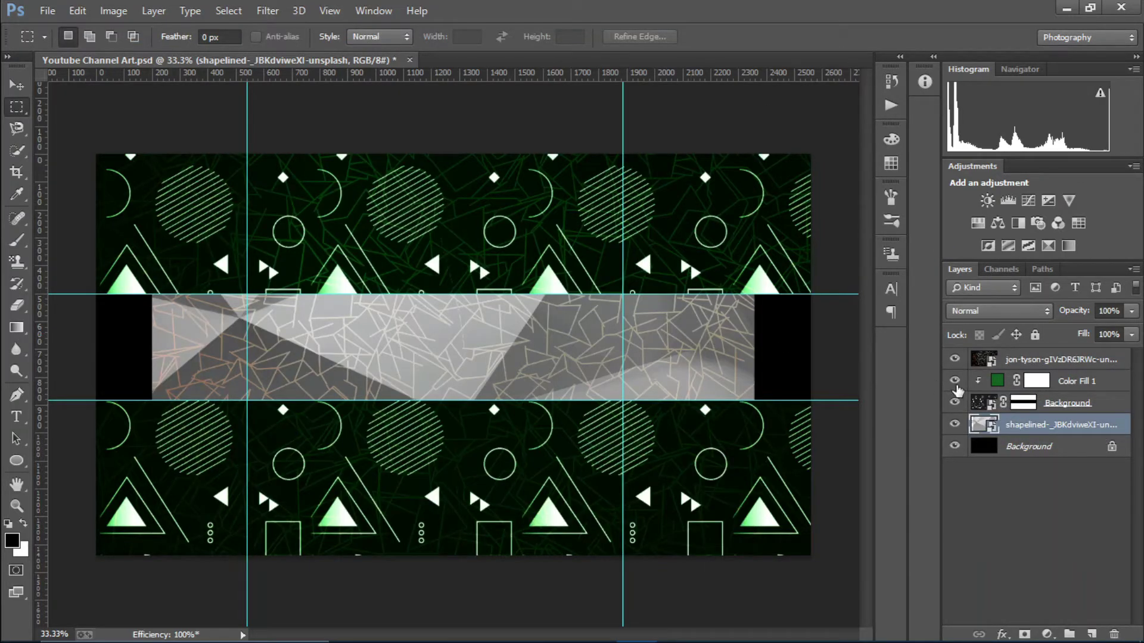
Copy the pattern layer's mask onto the line texture layer
{"action": "left_click", "coordinate": [1070, 360]}
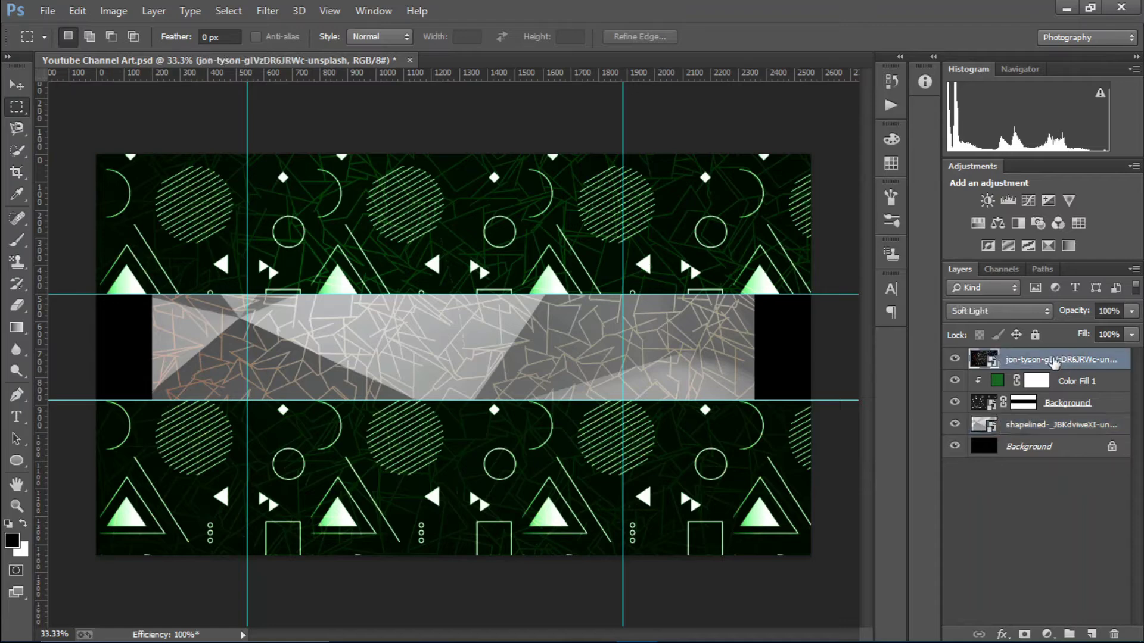
{"action": "left_click", "coordinate": [1023, 405]}
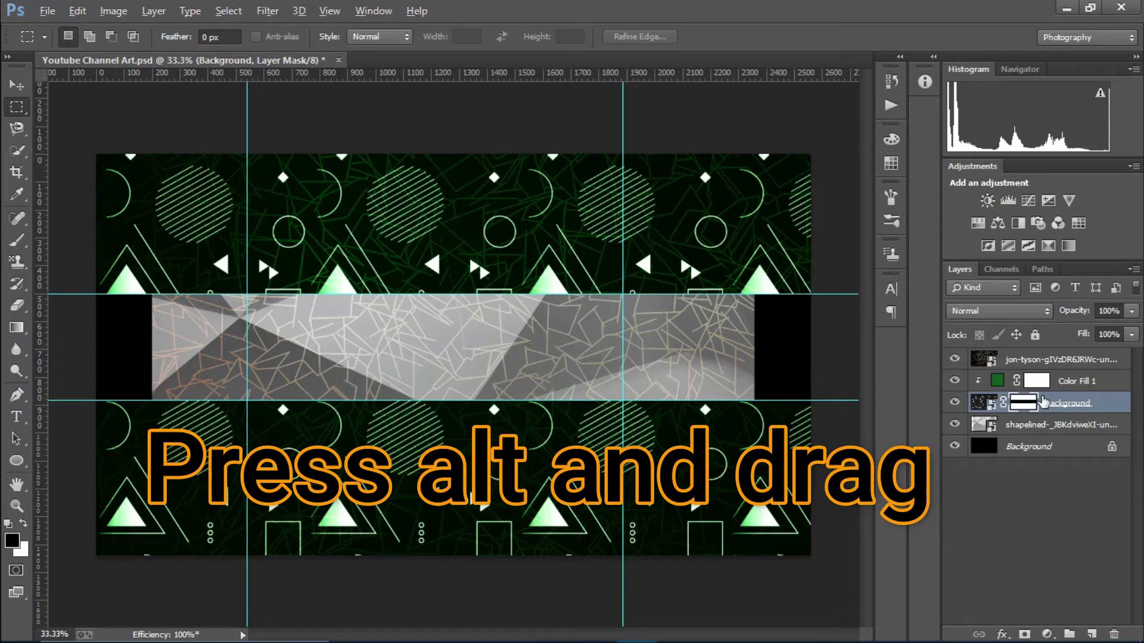
{"action": "left_click_drag", "start_coordinate": [1024, 405], "coordinate": [1018, 363]}
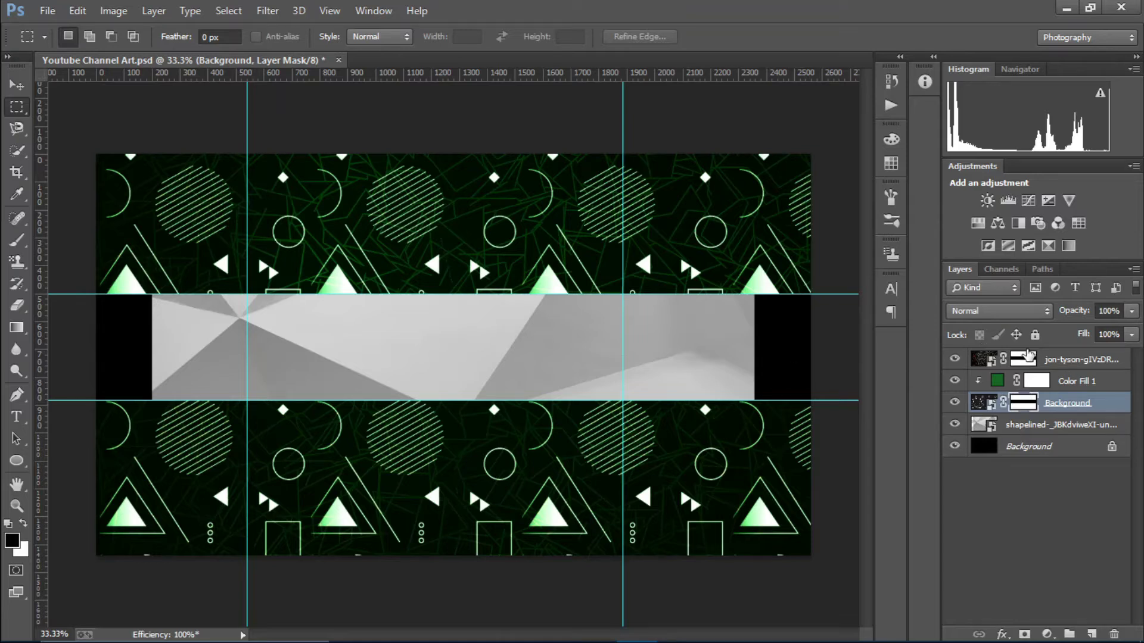
Scale the grey polygon image to about 49% and move it over the left half of the middle band
{"action": "left_click", "coordinate": [1071, 426]}
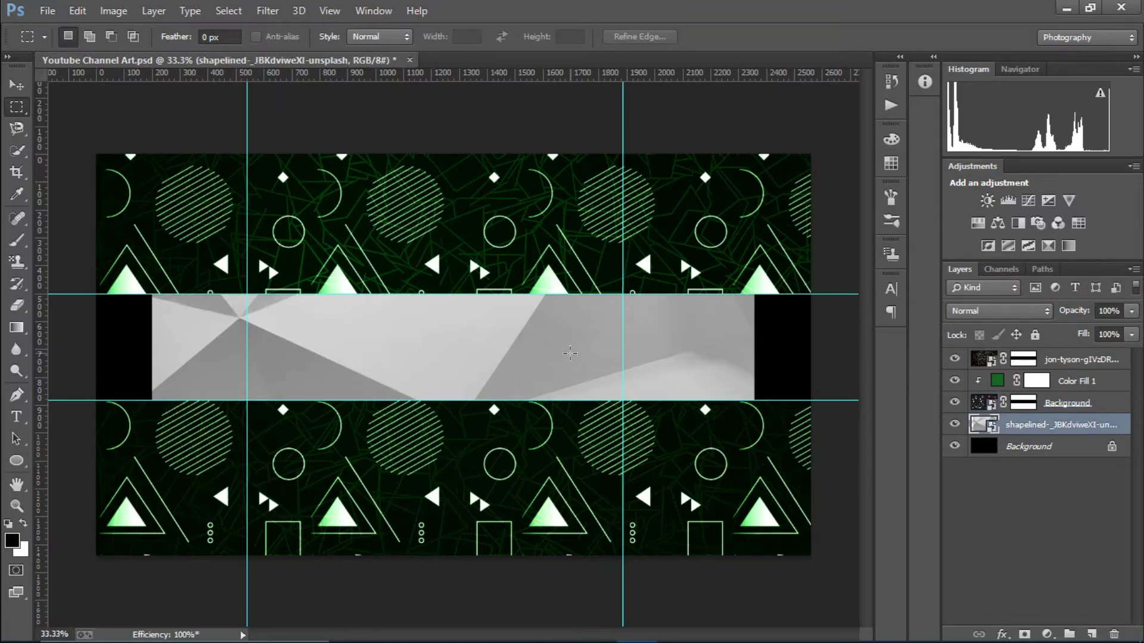
{"action": "key", "text": "v"}
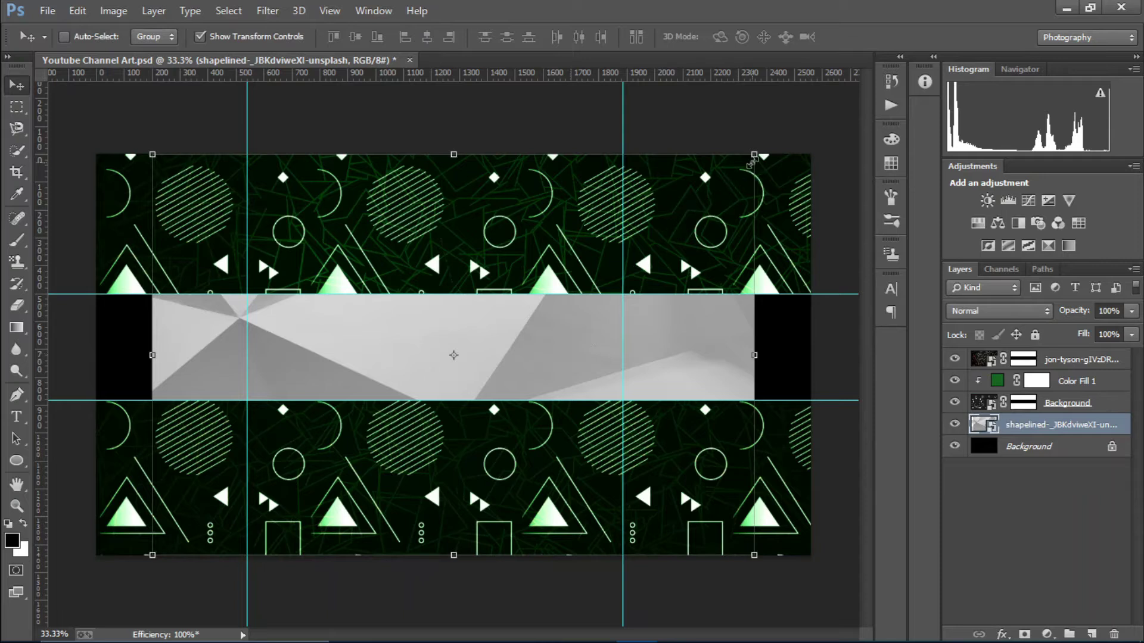
{"action": "left_click_drag", "start_coordinate": [754, 154], "coordinate": [508, 319]}
{"action": "left_click_drag", "start_coordinate": [481, 380], "coordinate": [425, 300]}
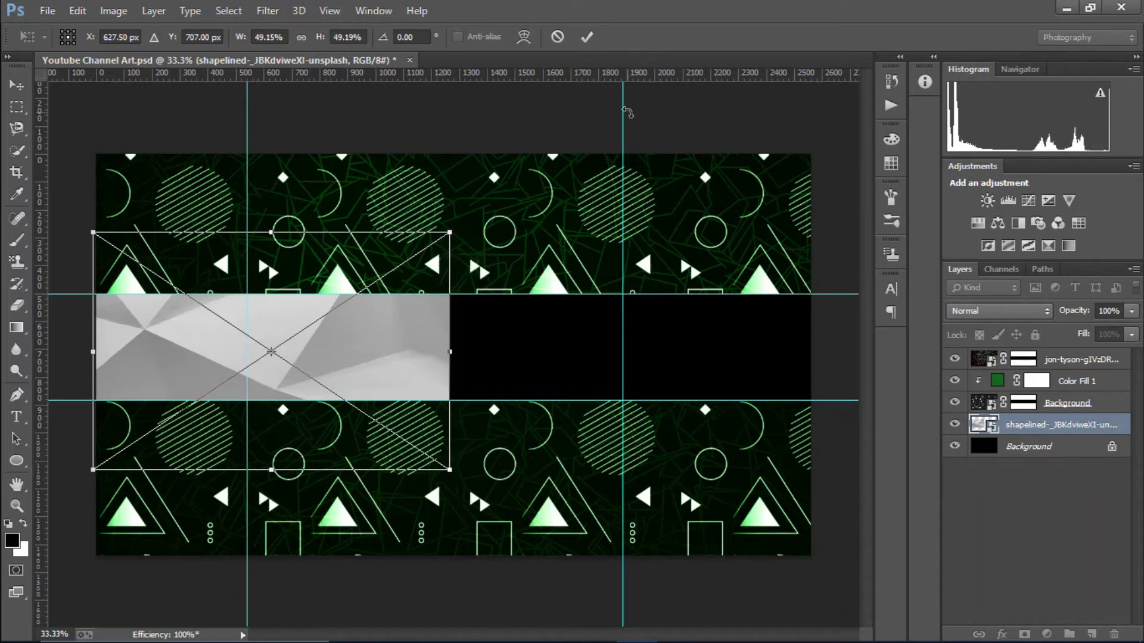
{"action": "left_click", "coordinate": [586, 37]}
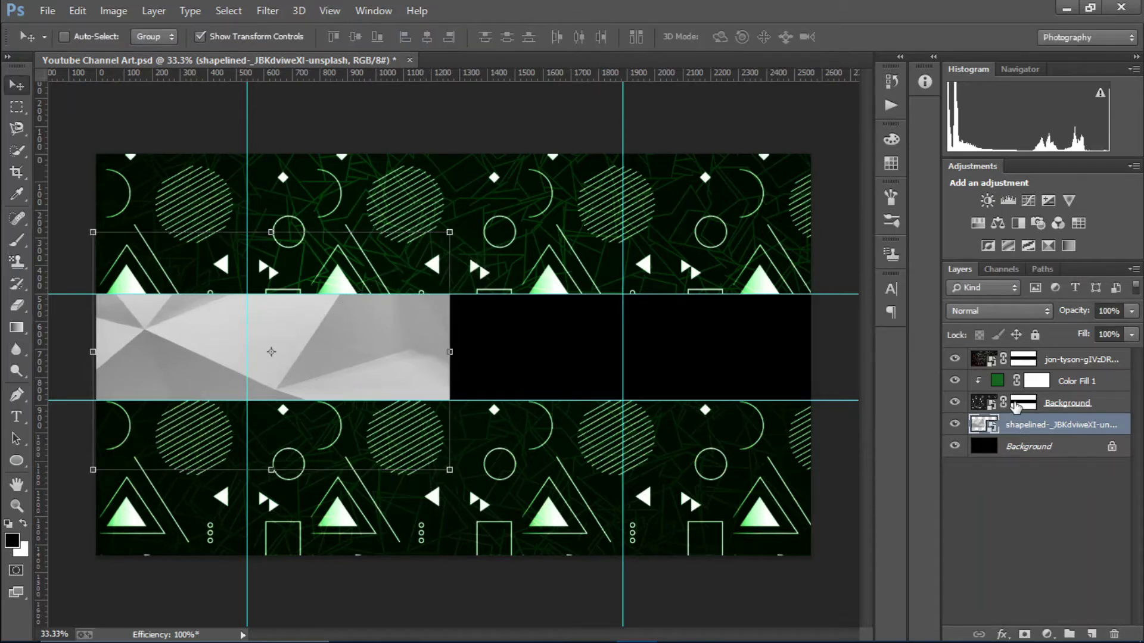
Duplicate the grey polygon image, move the copy over the right half of the middle band and scale it to about 51%
{"action": "key", "text": "ctrl+j"}
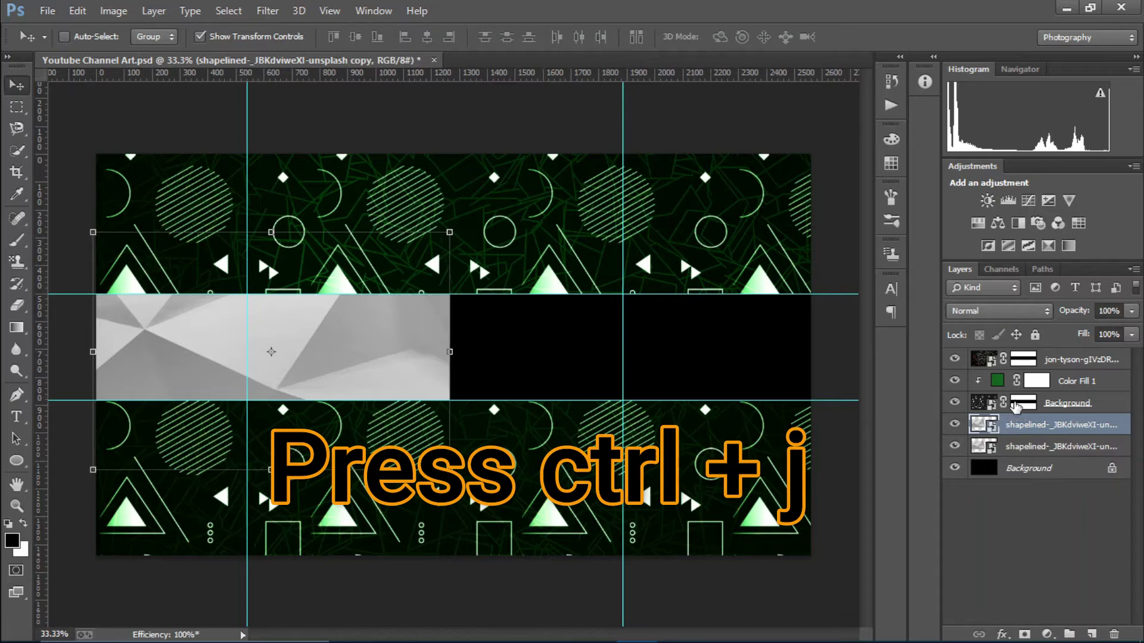
{"action": "left_click_drag", "start_coordinate": [369, 353], "coordinate": [731, 365]}
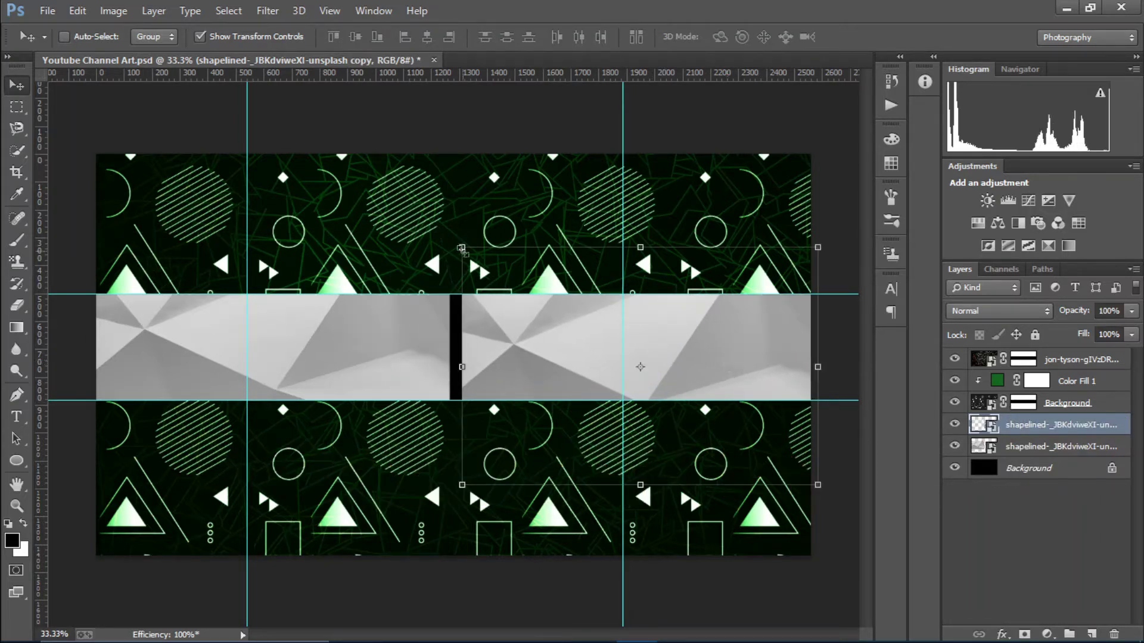
{"action": "key", "text": "ctrl+t"}
{"action": "left_click_drag", "start_coordinate": [446, 240], "coordinate": [445, 239]}
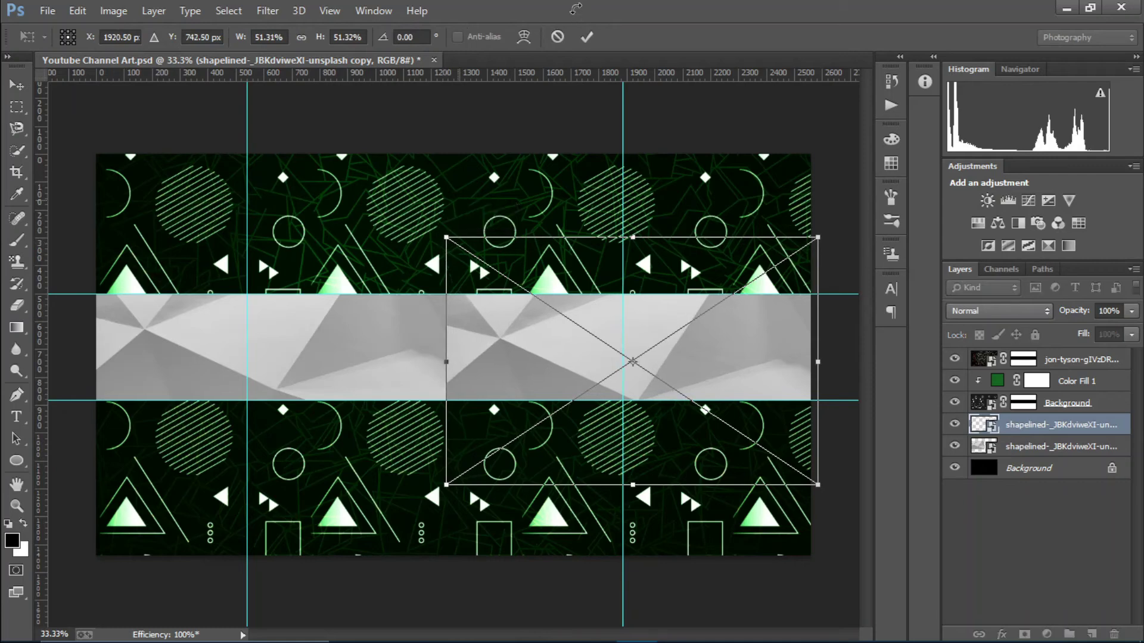
{"action": "left_click", "coordinate": [594, 43]}
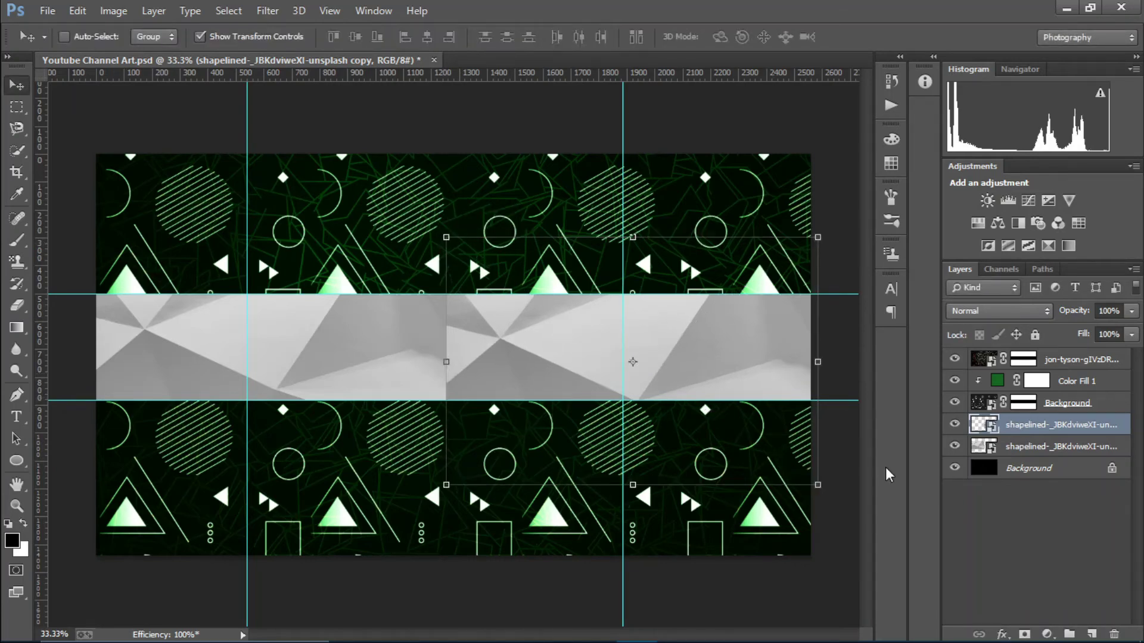
Flip the polygon copy horizontally so it mirrors the original, and inspect the seam between them
{"action": "left_click", "coordinate": [113, 11]}
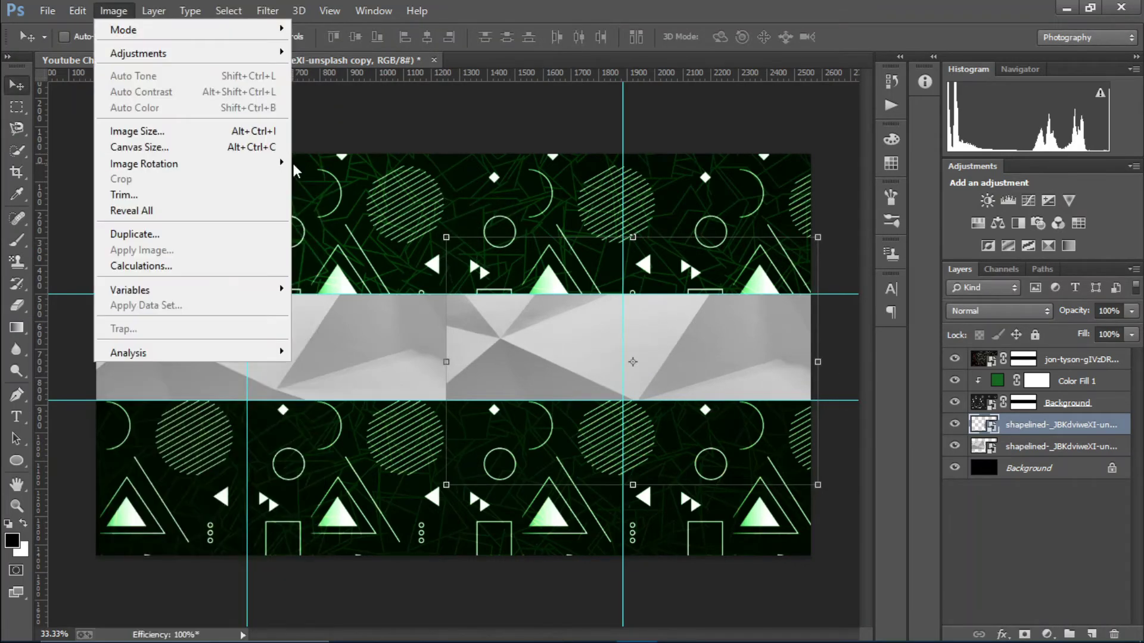
{"action": "mouse_move", "coordinate": [179, 346]}
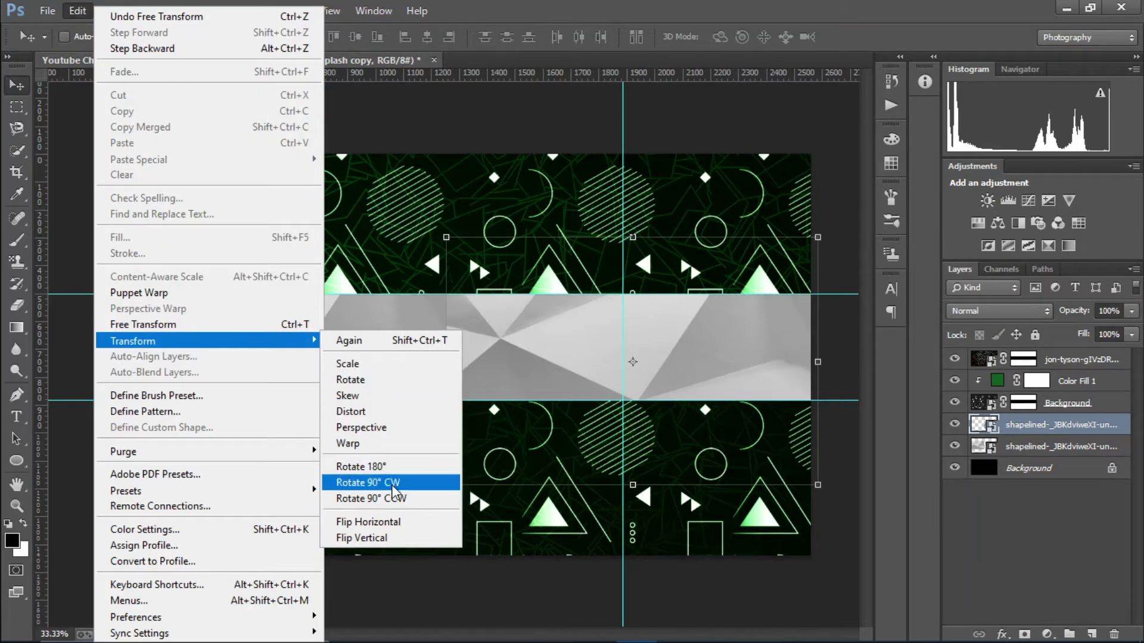
{"action": "left_click", "coordinate": [403, 518]}
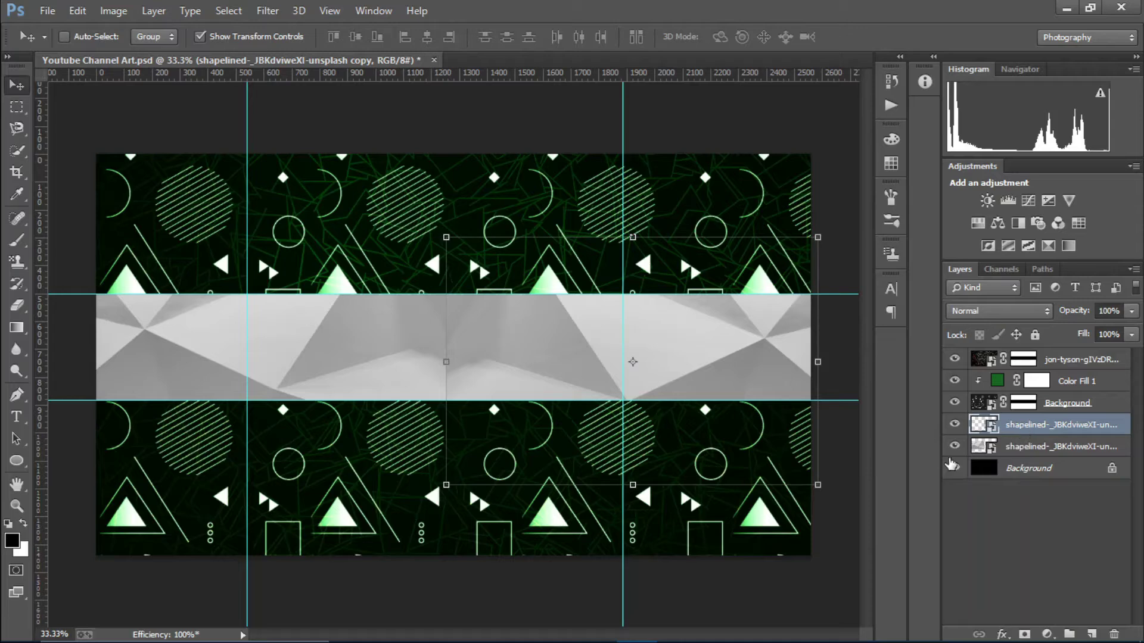
{"action": "left_click", "coordinate": [1006, 470]}
{"action": "key", "text": "ctrl+plus"}
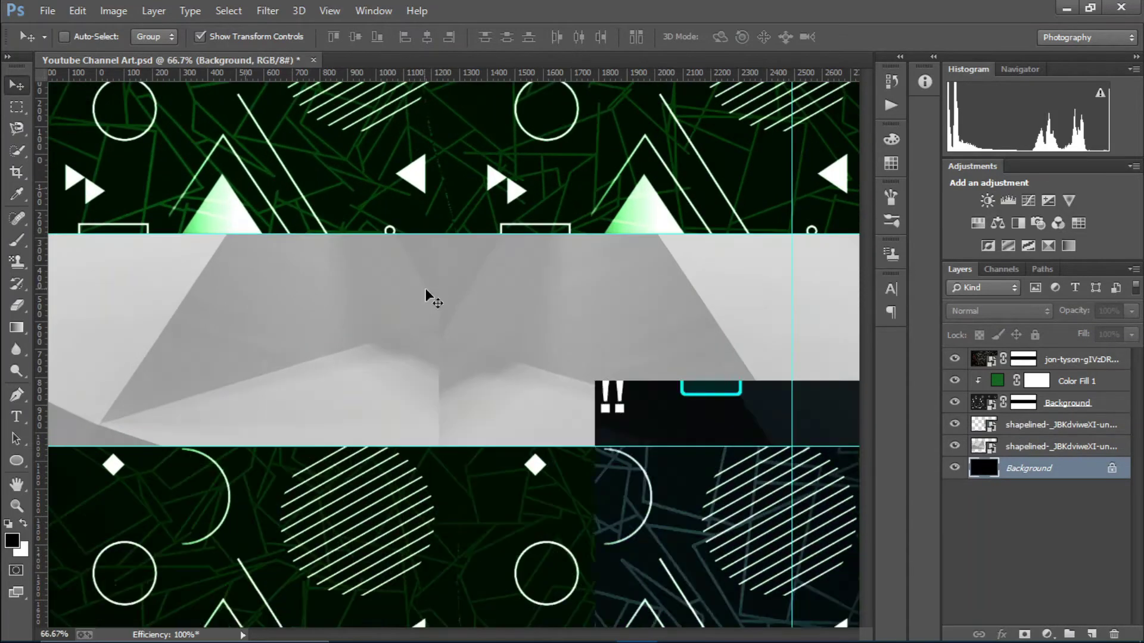
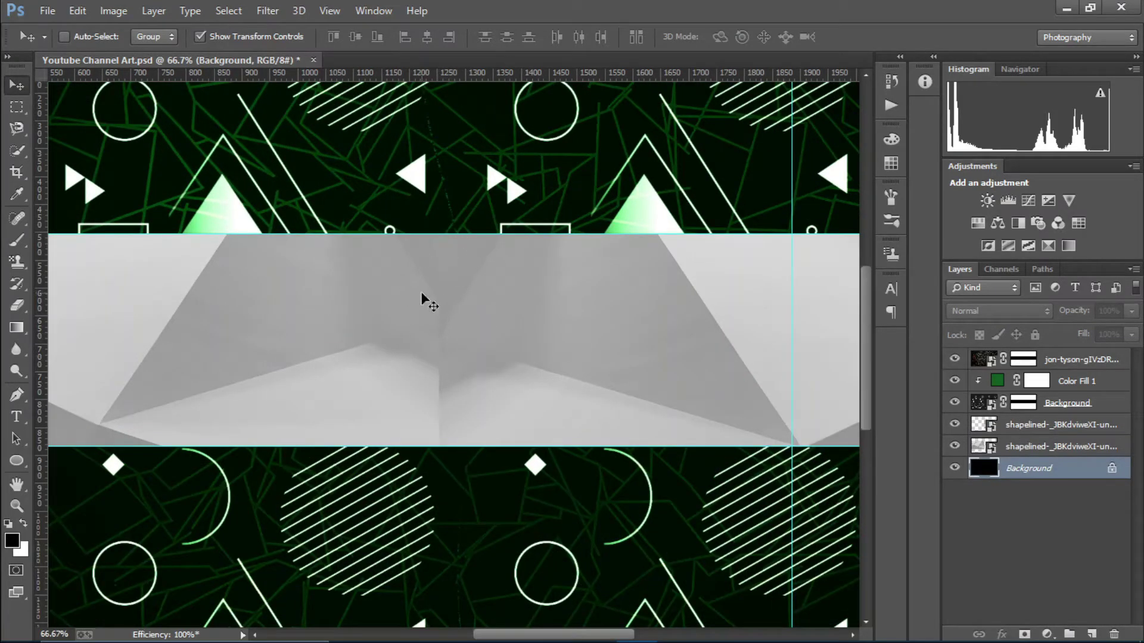
{"action": "key", "text": "ctrl+minus"}
{"action": "key", "text": "ctrl+minus"}
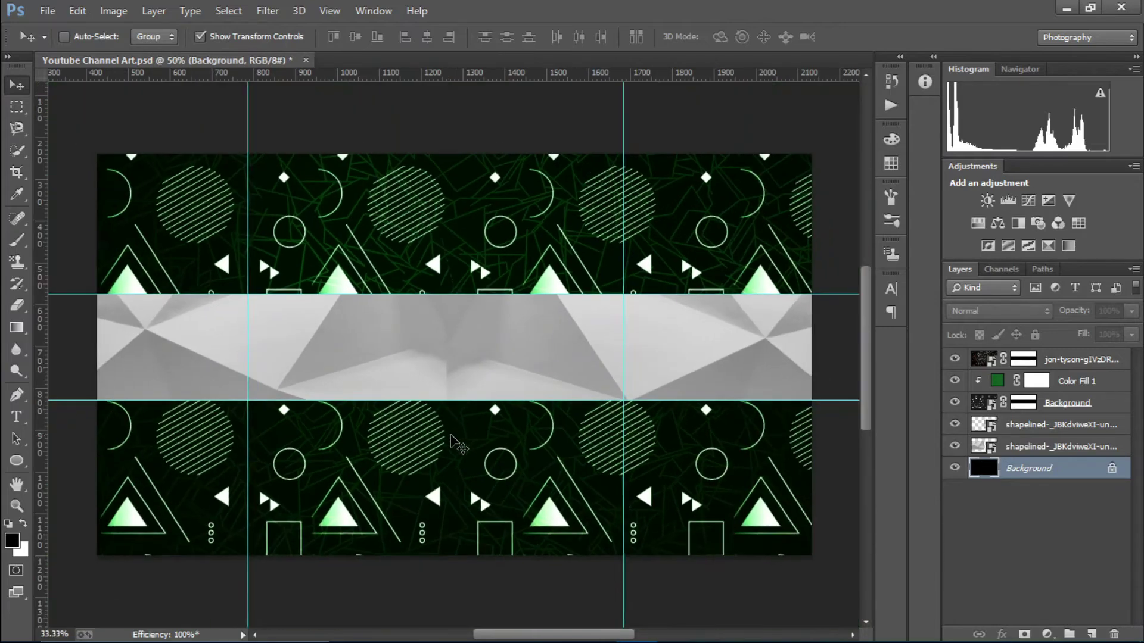
Add a layer mask to the polygon copy and hide its inner edge with a soft black 300 px brush stroke
{"action": "left_click", "coordinate": [1030, 427]}
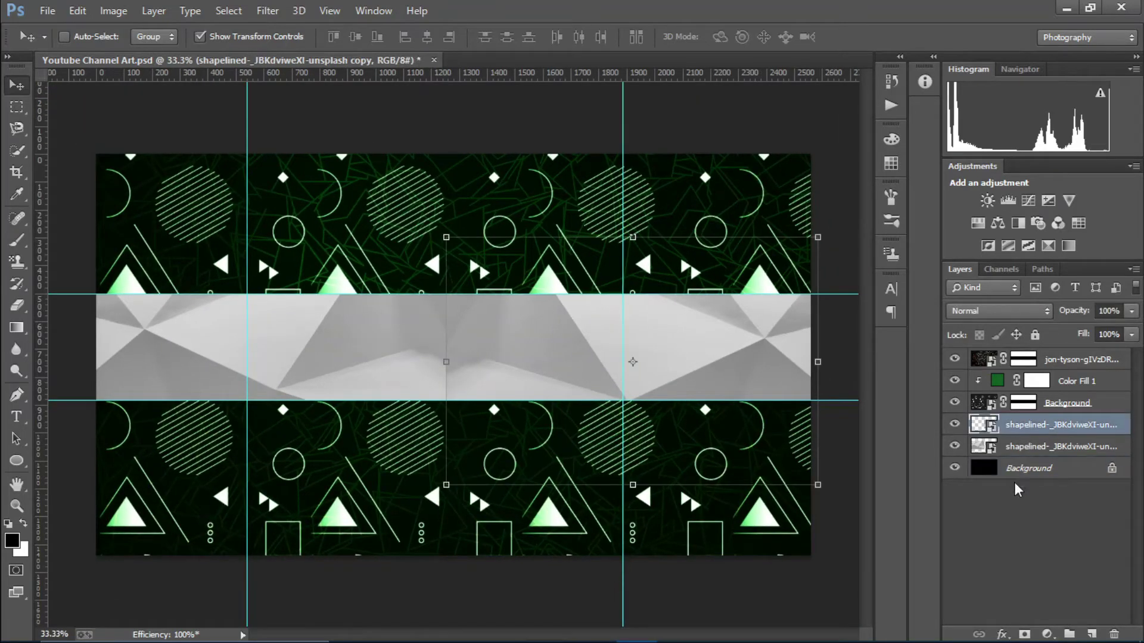
{"action": "left_click", "coordinate": [954, 424]}
{"action": "left_click", "coordinate": [955, 424]}
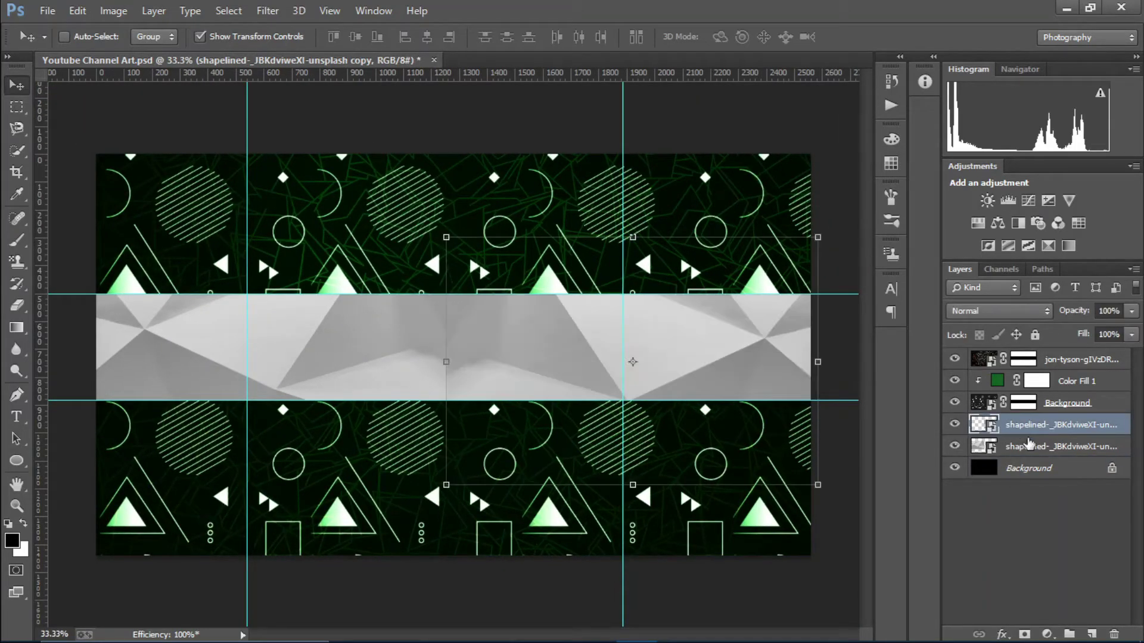
{"action": "left_click", "coordinate": [1025, 635]}
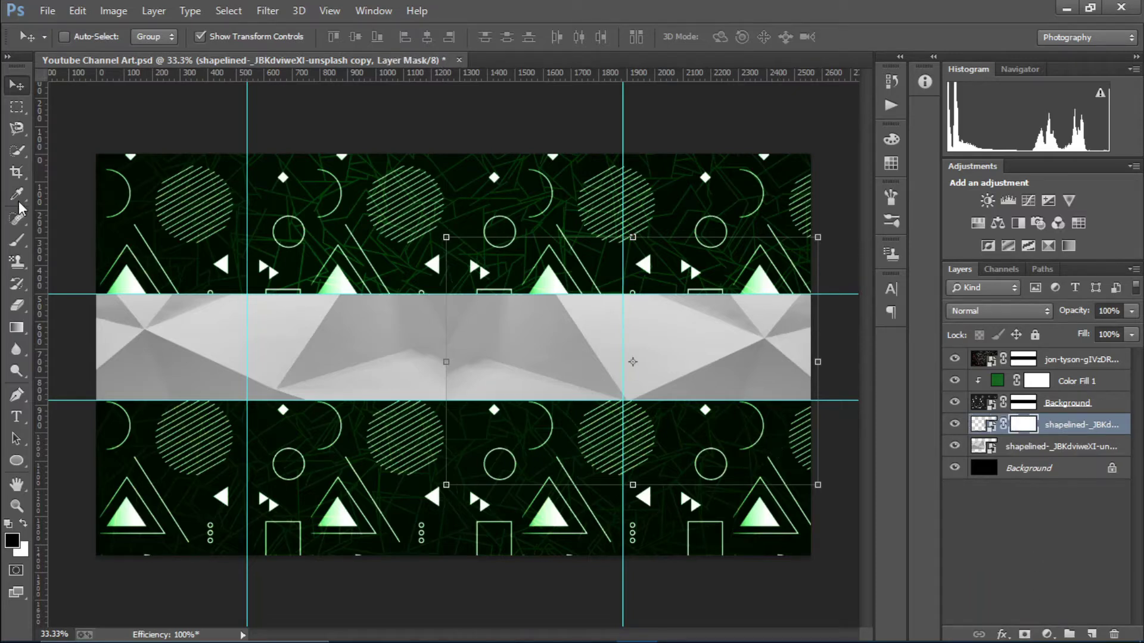
{"action": "left_click", "coordinate": [14, 241]}
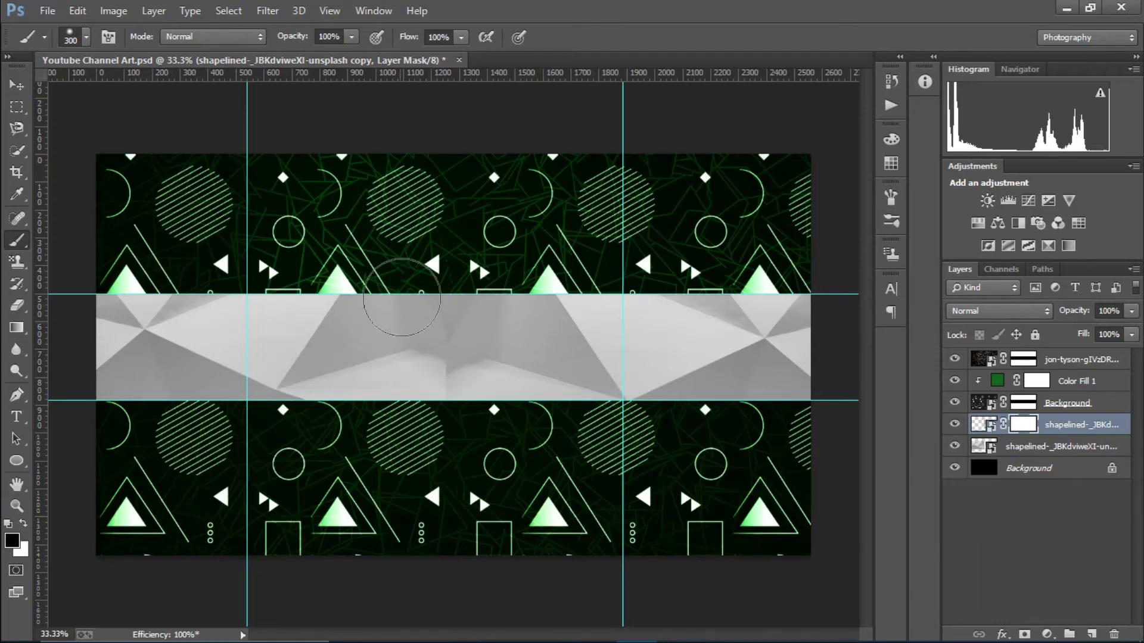
{"action": "left_click_drag", "start_coordinate": [378, 314], "coordinate": [417, 382]}
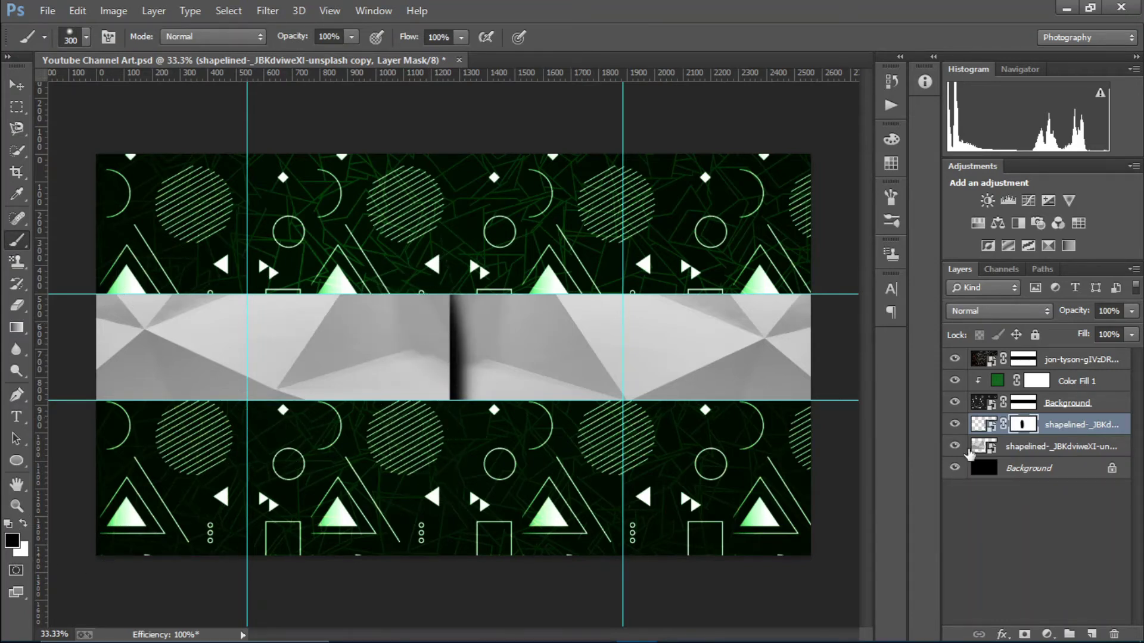
Enlarge the masked polygon copy toward the upper left so its faded edge overlaps the original image
{"action": "key", "text": "v"}
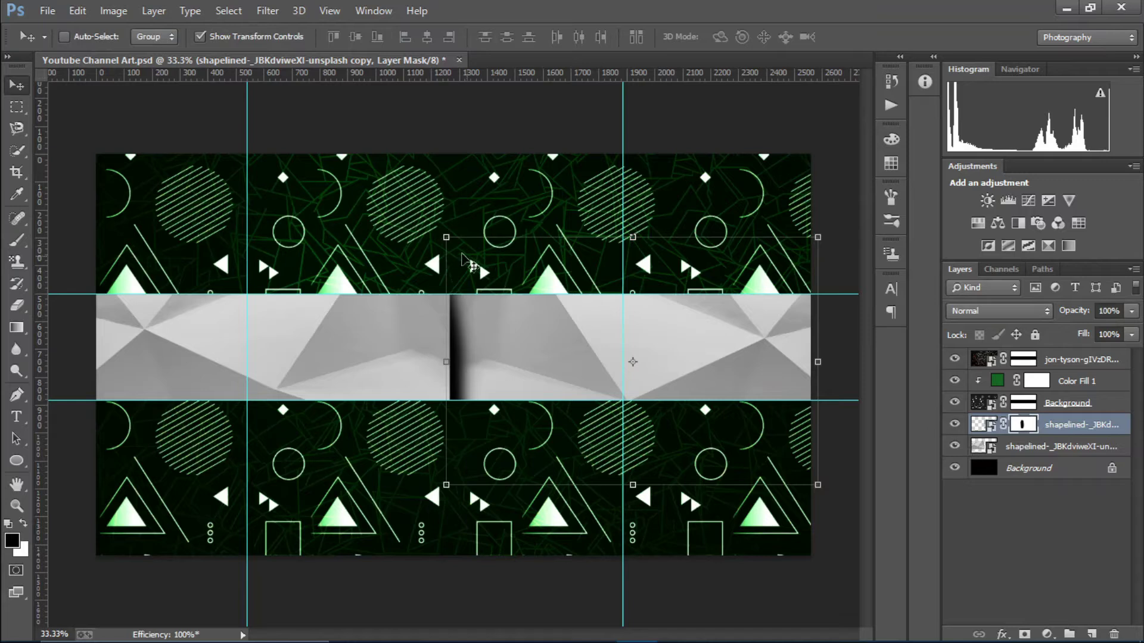
{"action": "left_click_drag", "start_coordinate": [446, 237], "coordinate": [423, 221]}
{"action": "left_click", "coordinate": [755, 36]}
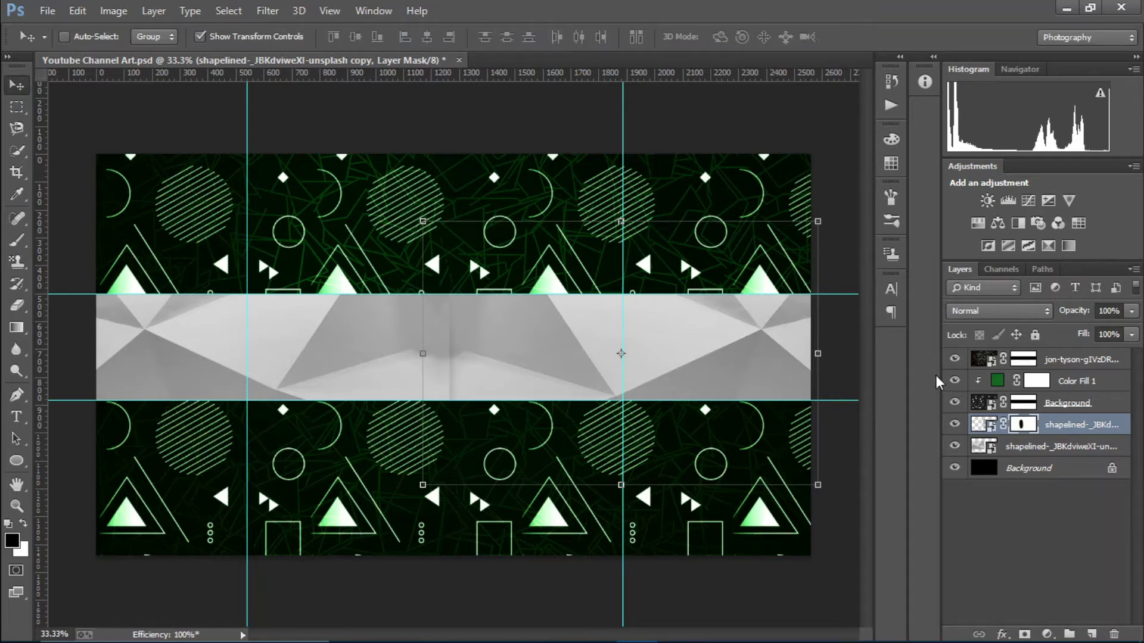
Add a layer mask to the original polygon image, paint black over the seam and restore the over-erased area with white
{"action": "left_click", "coordinate": [1033, 447]}
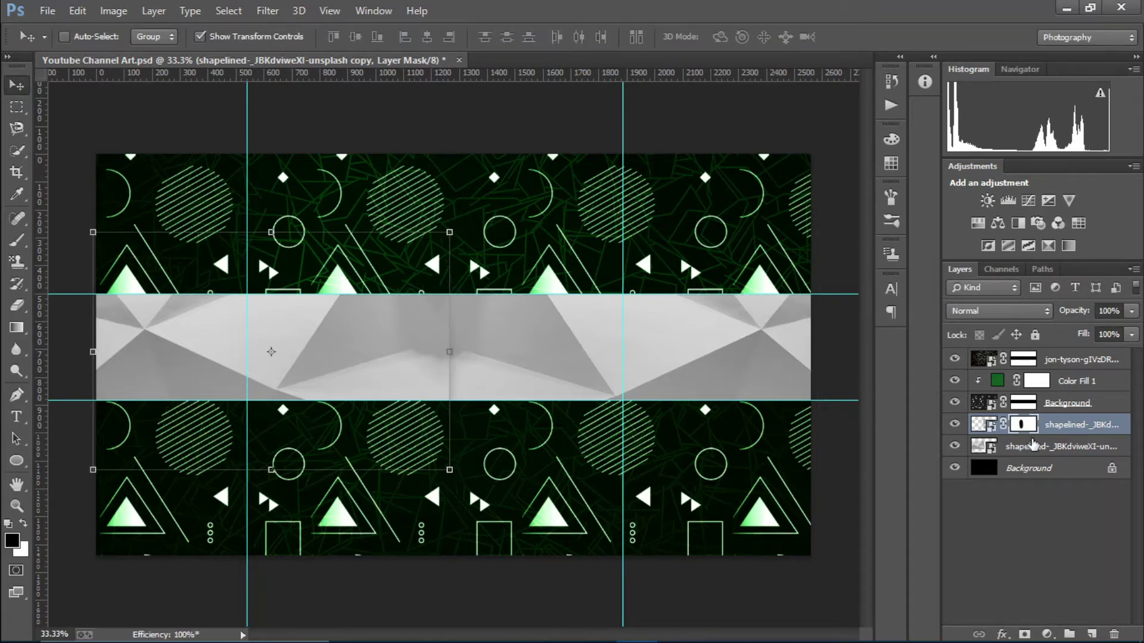
{"action": "left_click", "coordinate": [1024, 635]}
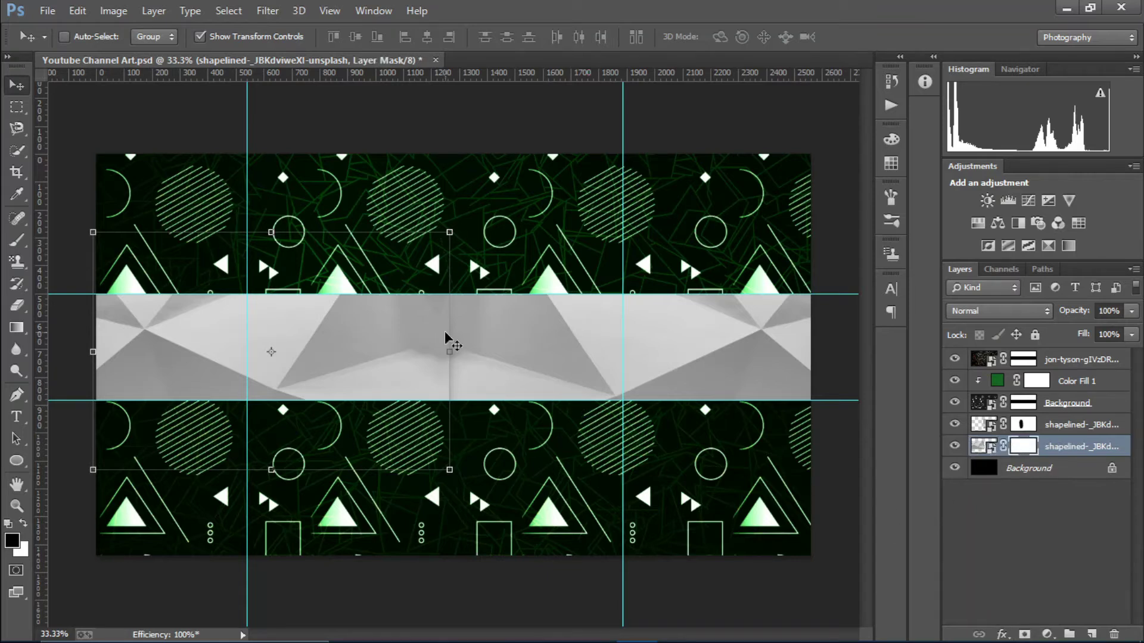
{"action": "key", "text": "b"}
{"action": "left_click_drag", "start_coordinate": [435, 297], "coordinate": [463, 388]}
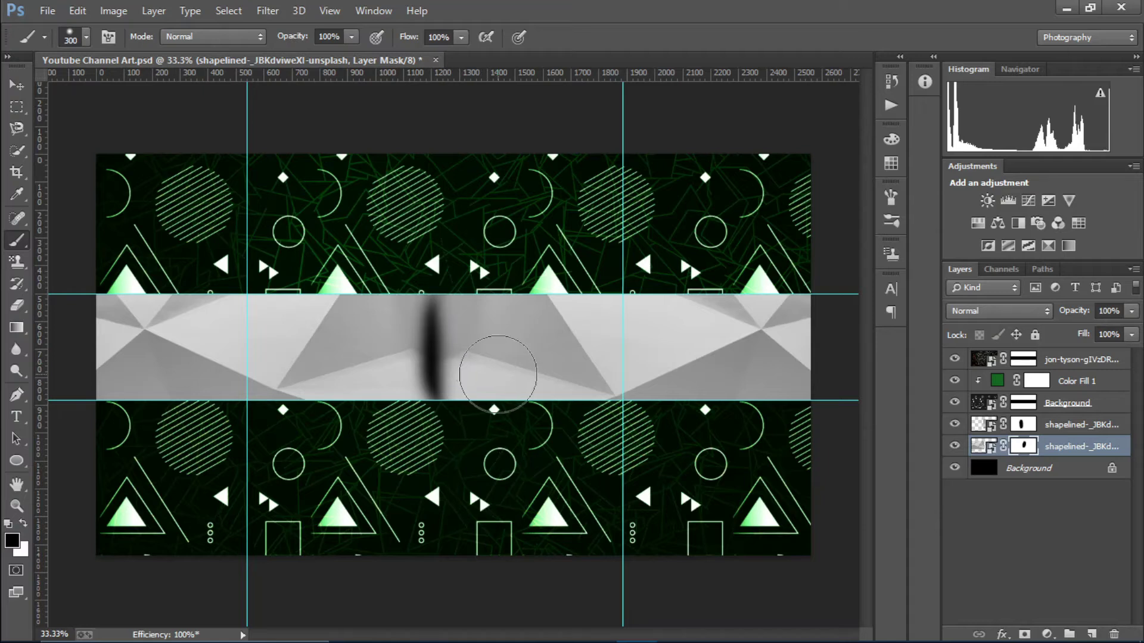
{"action": "left_click", "coordinate": [24, 524]}
{"action": "mouse_move", "coordinate": [387, 346]}
{"action": "left_mouse_down"}
{"action": "mouse_move", "coordinate": [399, 393]}
{"action": "mouse_move", "coordinate": [400, 370]}
{"action": "mouse_move", "coordinate": [412, 391]}
{"action": "mouse_move", "coordinate": [409, 316]}
{"action": "left_mouse_up"}
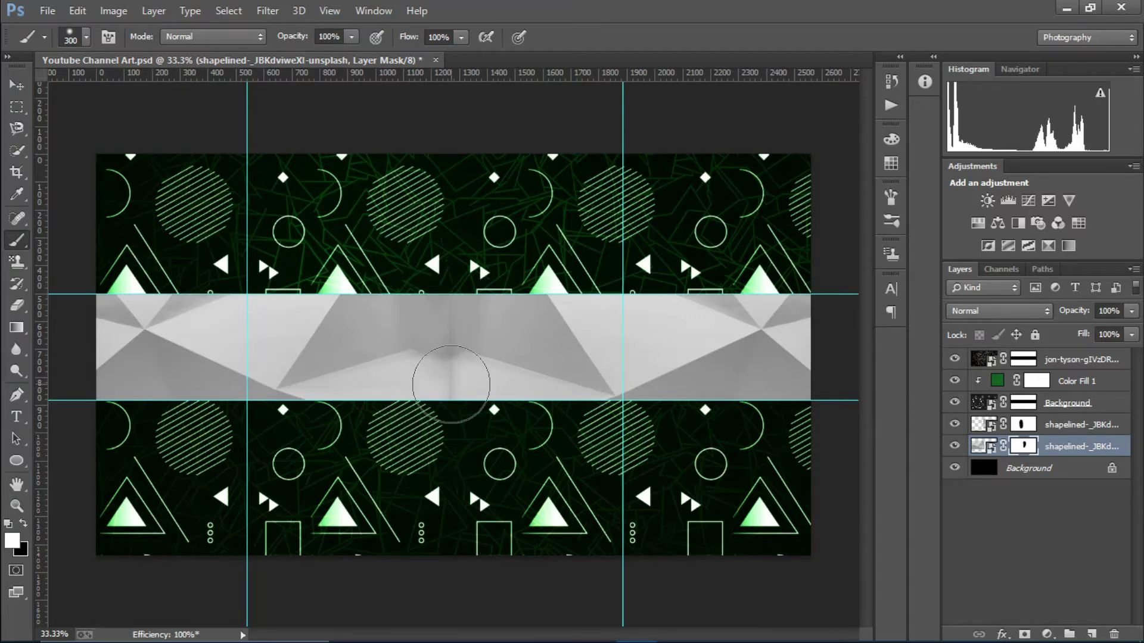
Reduce the brush to 125 px and paint black along the central seam on the original polygon layer's mask
{"action": "scroll", "coordinate": [447, 378], "scroll_direction": "up", "scroll_amount": 1}
{"action": "scroll", "coordinate": [453, 383], "scroll_direction": "up", "scroll_amount": 2}
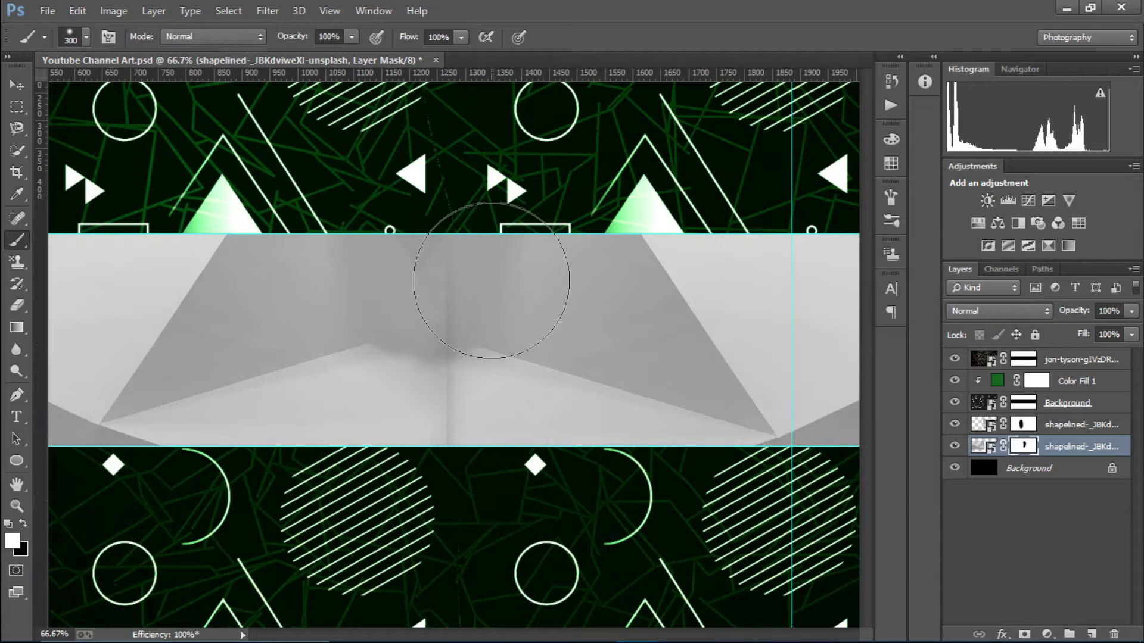
{"action": "key", "text": "bracketleft"}
{"action": "key", "text": "bracketleft"}
{"action": "key", "text": "bracketleft"}
{"action": "key", "text": "bracketleft"}
{"action": "key", "text": "bracketleft"}
{"action": "key", "text": "x"}
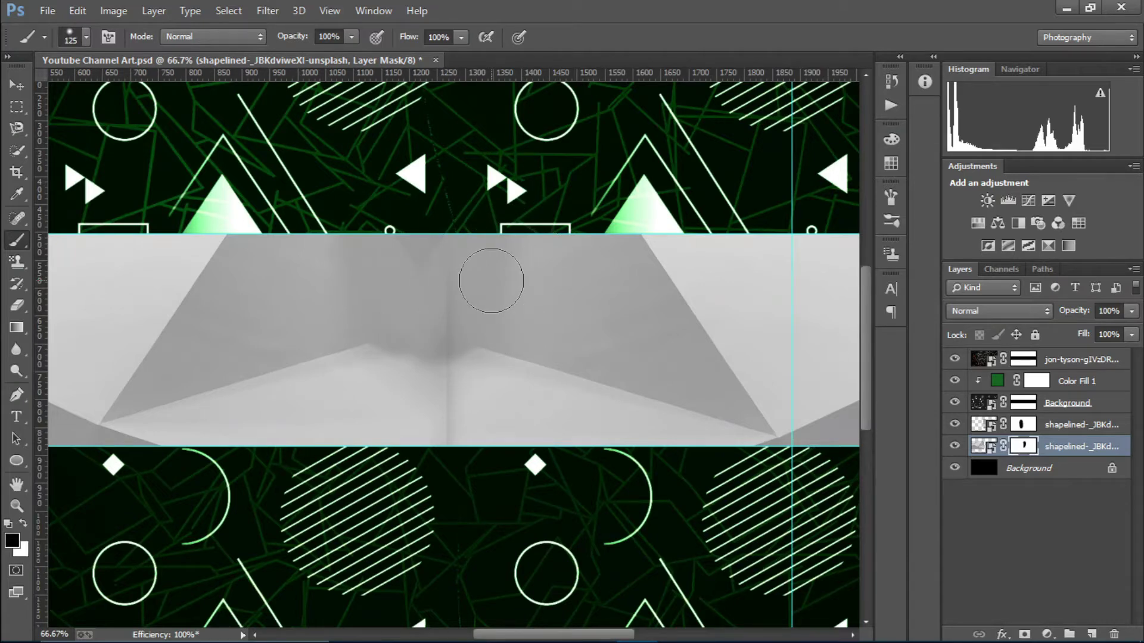
{"action": "mouse_move", "coordinate": [490, 281]}
{"action": "left_mouse_down"}
{"action": "mouse_move", "coordinate": [467, 258]}
{"action": "mouse_move", "coordinate": [472, 434]}
{"action": "left_mouse_up"}
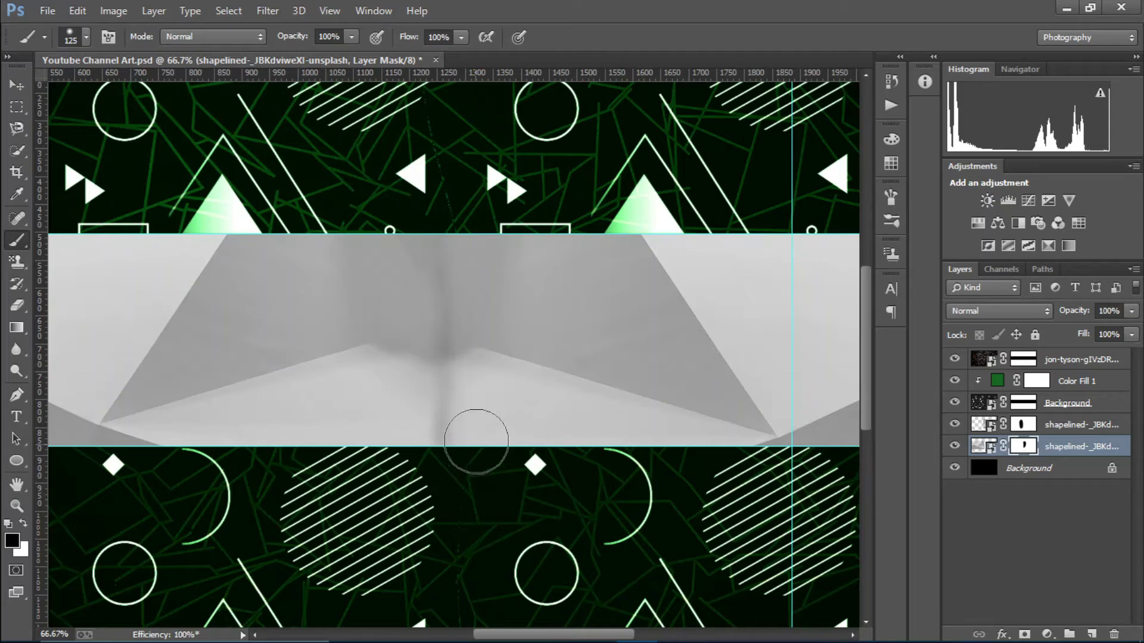
Enlarge the original polygon image toward the lower right so it overlaps the mirrored copy and closes the seam
{"action": "left_click", "coordinate": [983, 446]}
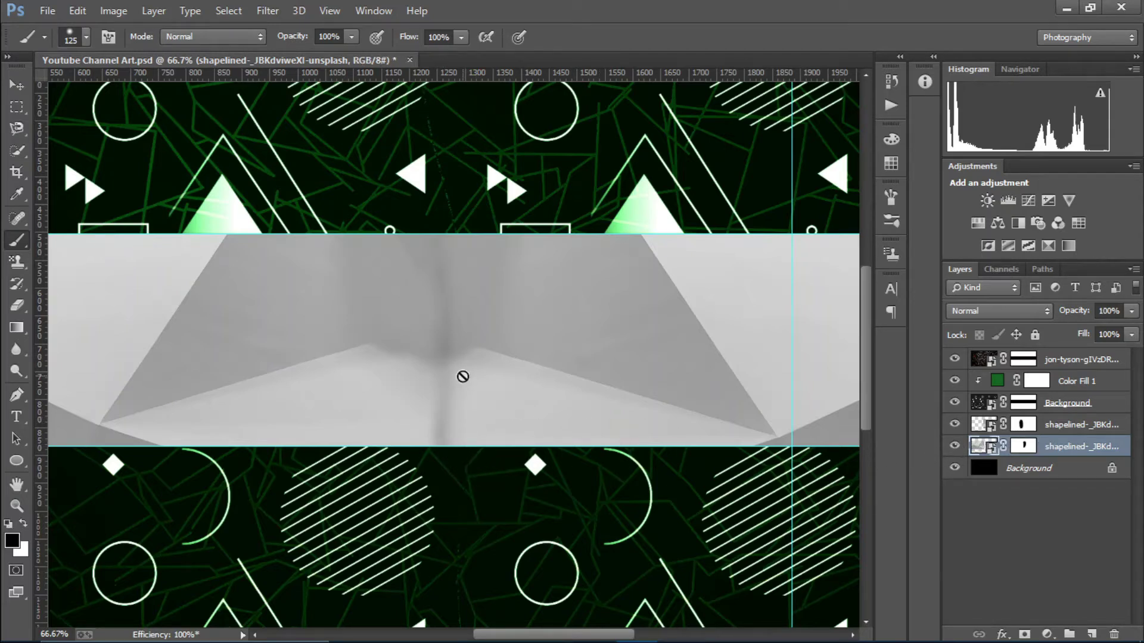
{"action": "key", "text": "v"}
{"action": "left_click_drag", "start_coordinate": [446, 585], "coordinate": [513, 623]}
{"action": "left_click", "coordinate": [755, 37]}
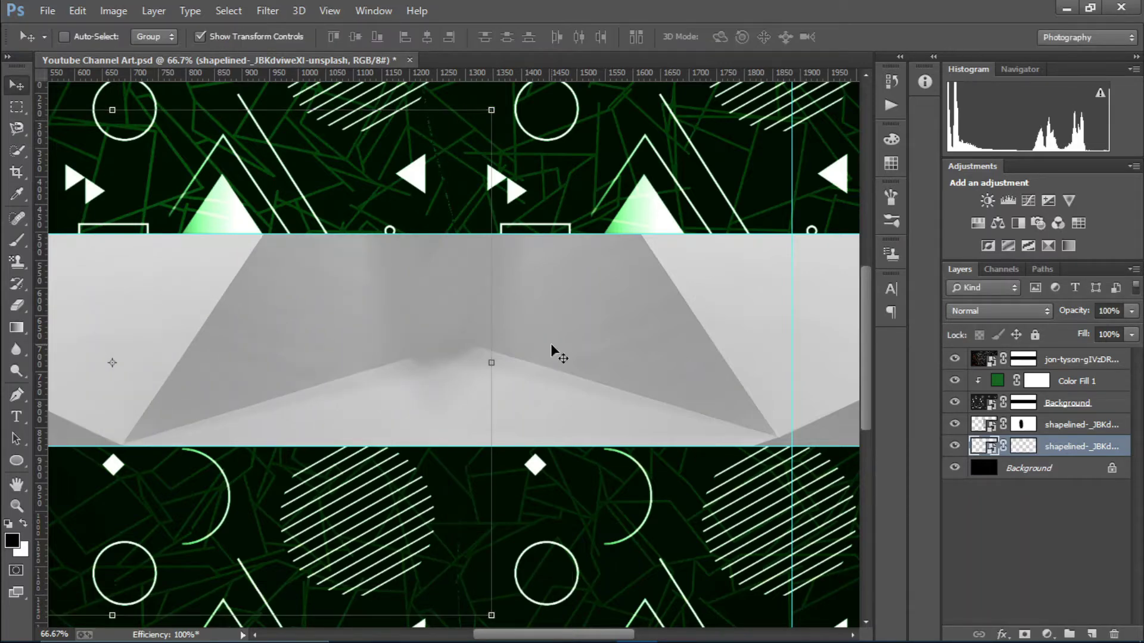
{"action": "key", "text": "ctrl+minus"}
{"action": "key", "text": "ctrl+minus"}
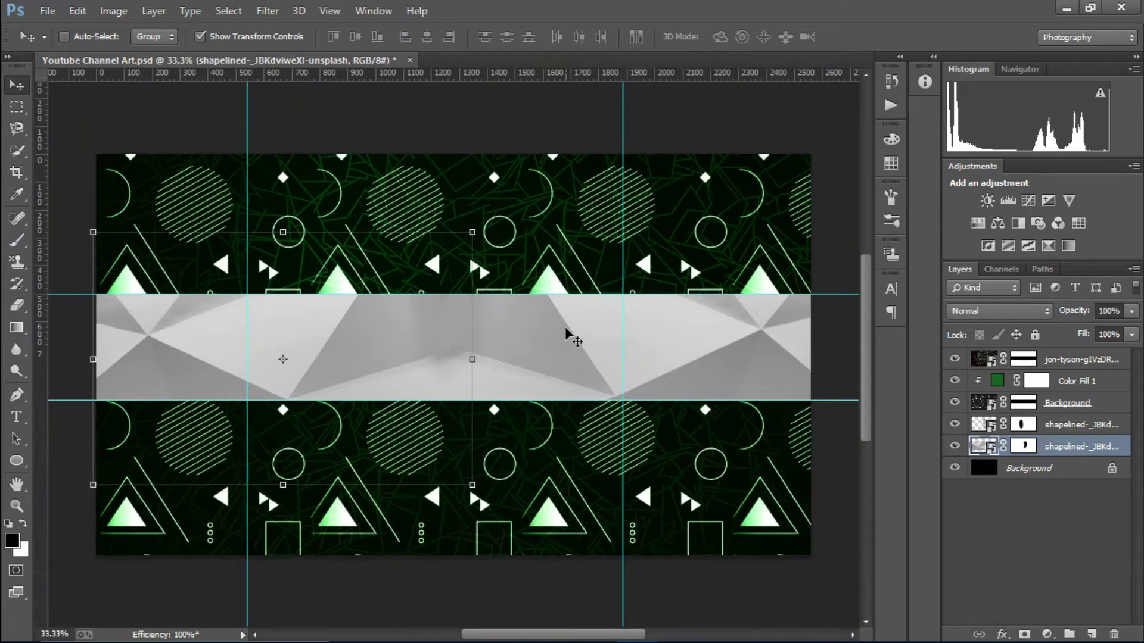
Group the two polygon image layers and set the group's opacity to 54%
{"action": "left_click", "coordinate": [1004, 467]}
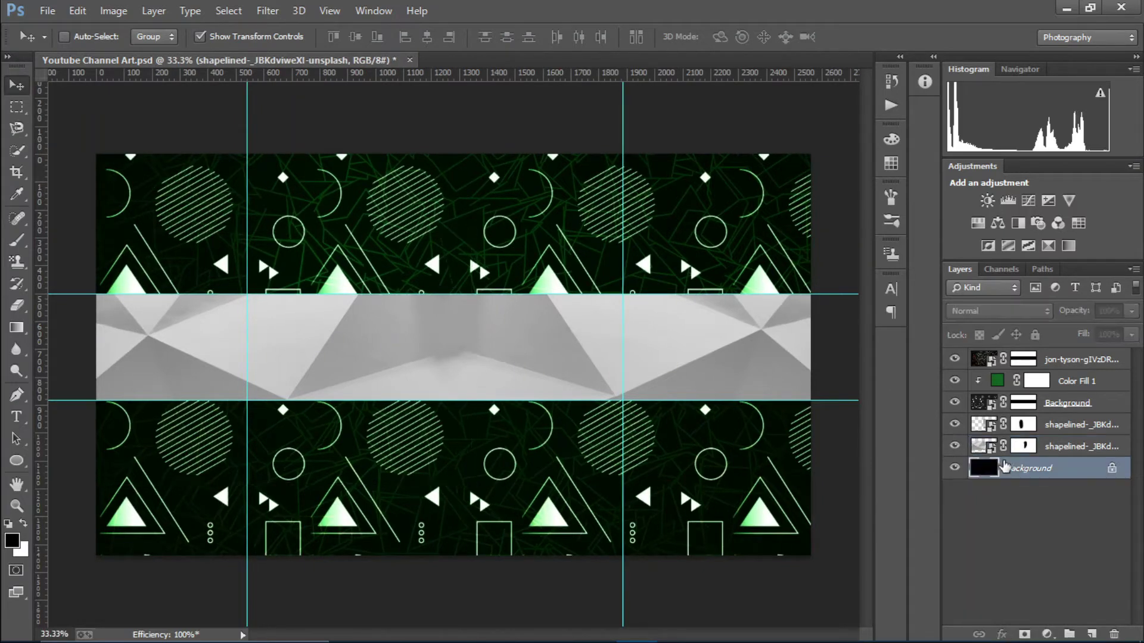
{"action": "left_click", "coordinate": [1053, 446]}
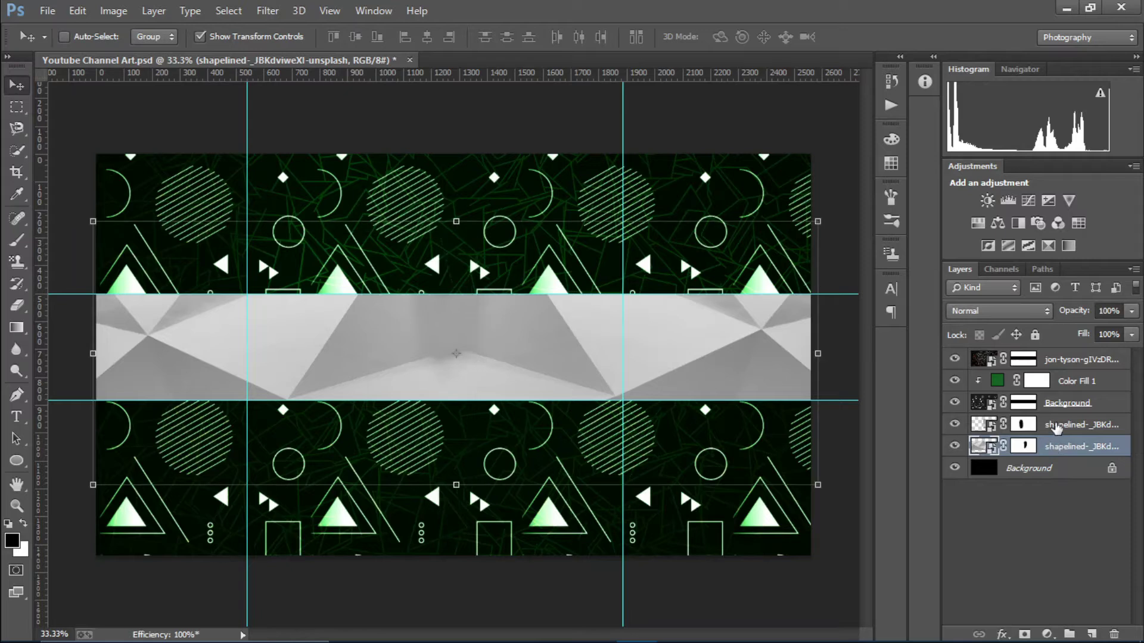
{"action": "left_click", "coordinate": [1055, 425], "text": "shift"}
{"action": "key", "text": "ctrl+g"}
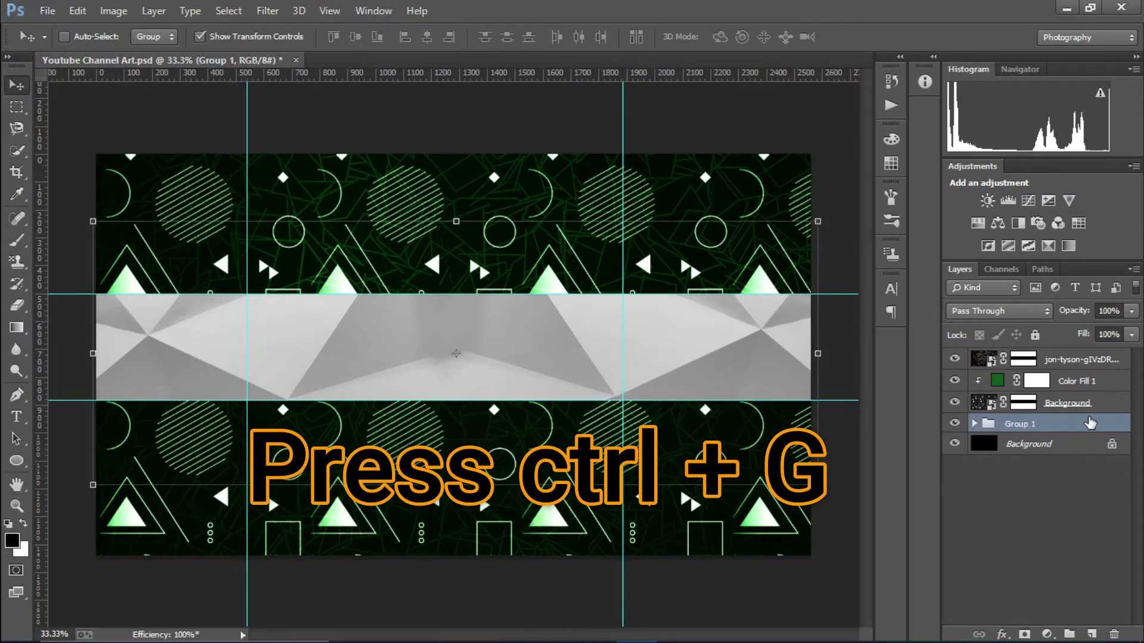
{"action": "left_click_drag", "start_coordinate": [1080, 316], "coordinate": [1042, 312]}
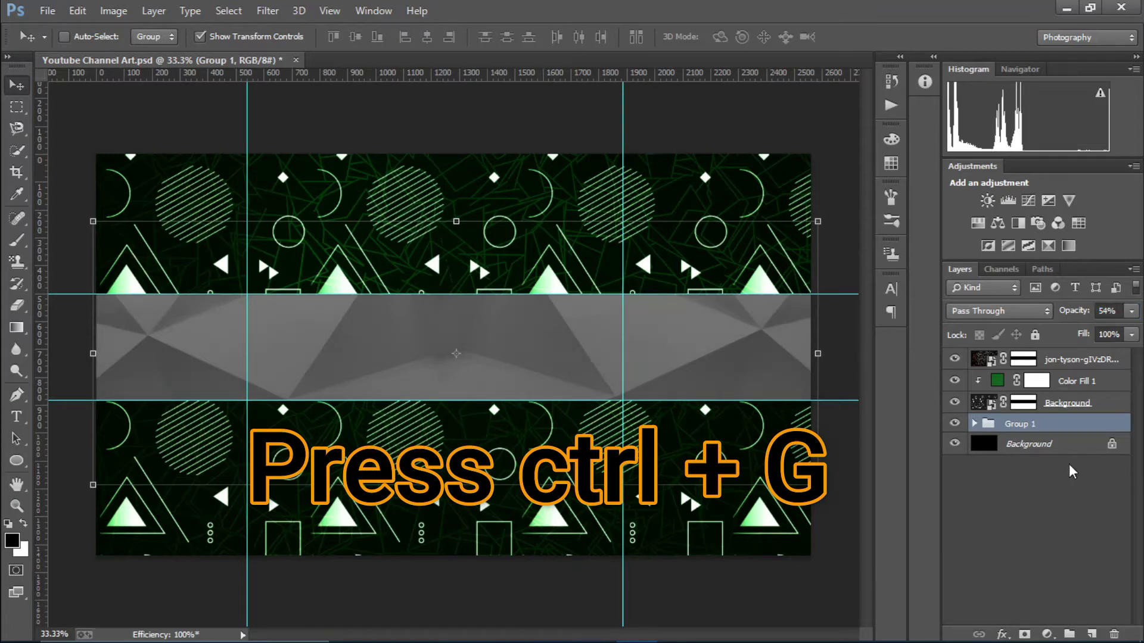
Add a turquoise (#4adddf) Solid Color fill layer above the polygon group and set its blending mode to Color
{"action": "left_click", "coordinate": [1046, 634]}
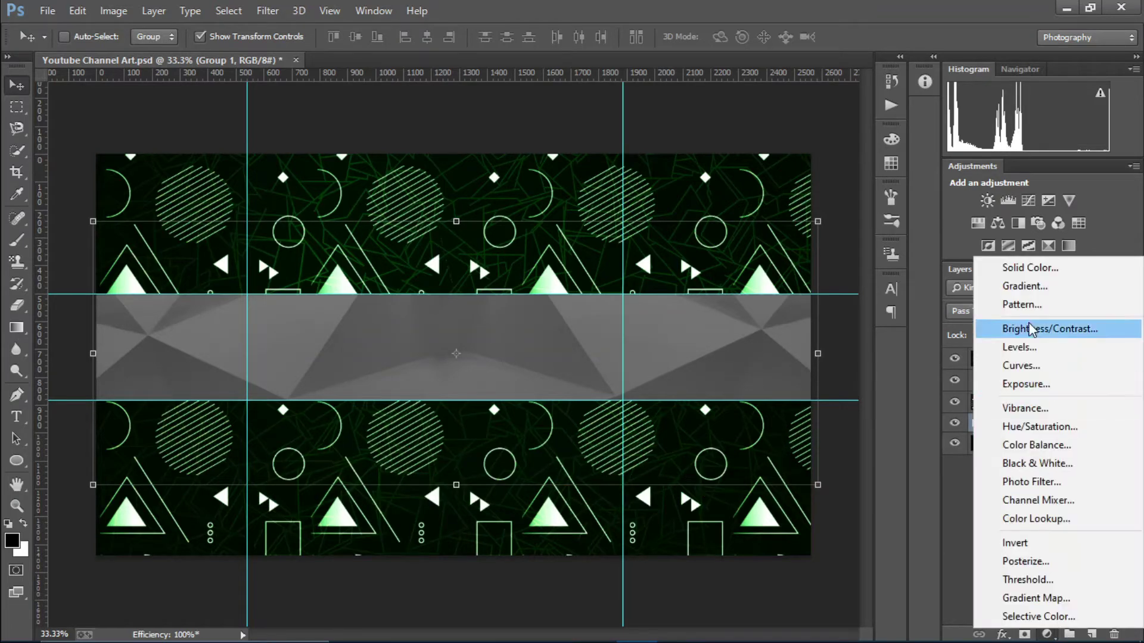
{"action": "left_click", "coordinate": [1012, 270]}
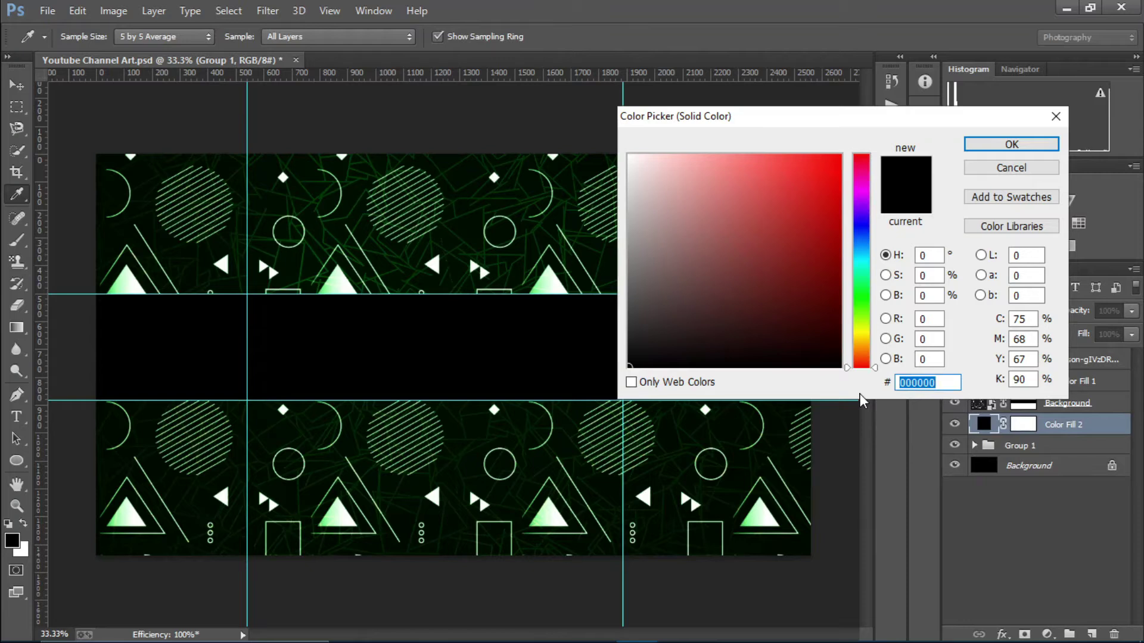
{"action": "left_click", "coordinate": [862, 233]}
{"action": "left_click_drag", "start_coordinate": [864, 243], "coordinate": [861, 263]}
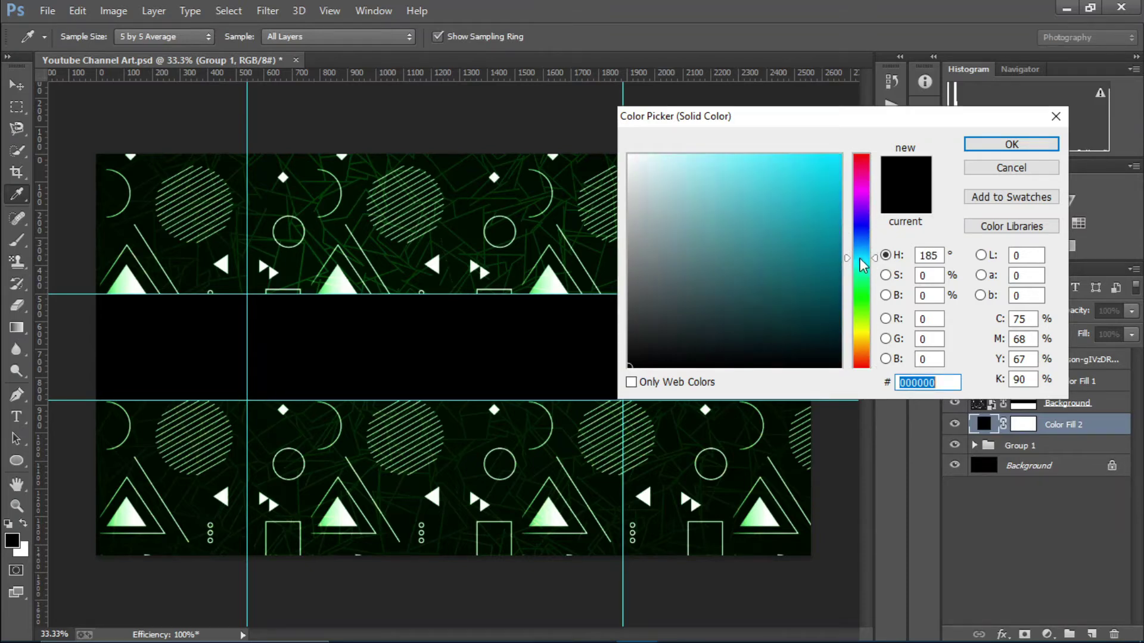
{"action": "left_click", "coordinate": [792, 219]}
{"action": "left_click", "coordinate": [769, 181]}
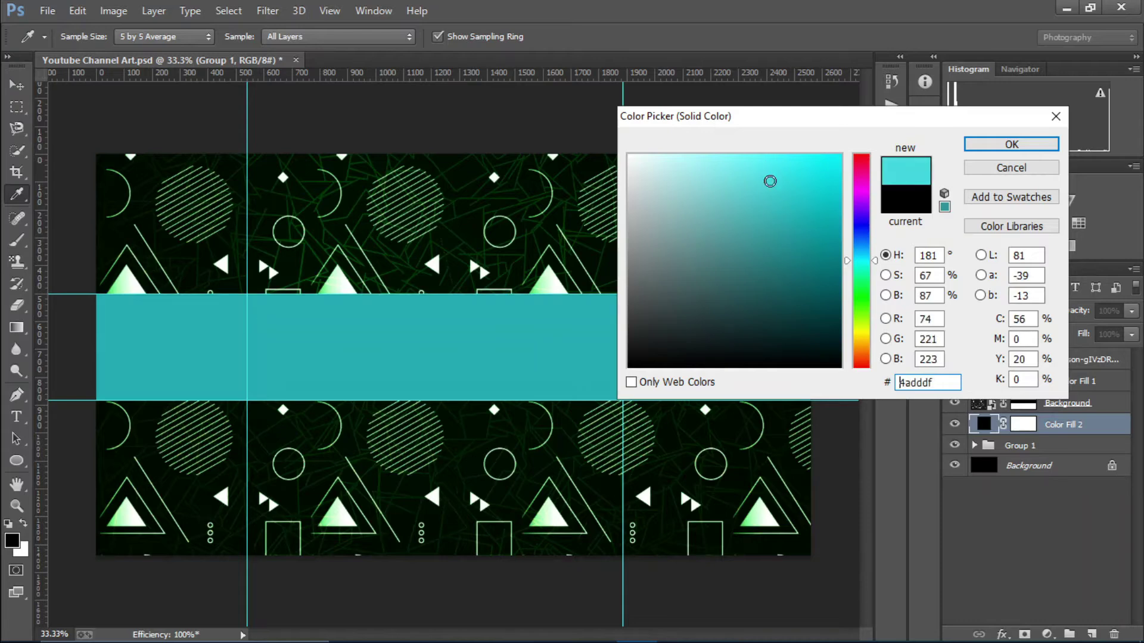
{"action": "left_click", "coordinate": [1012, 144]}
{"action": "left_click", "coordinate": [1010, 312]}
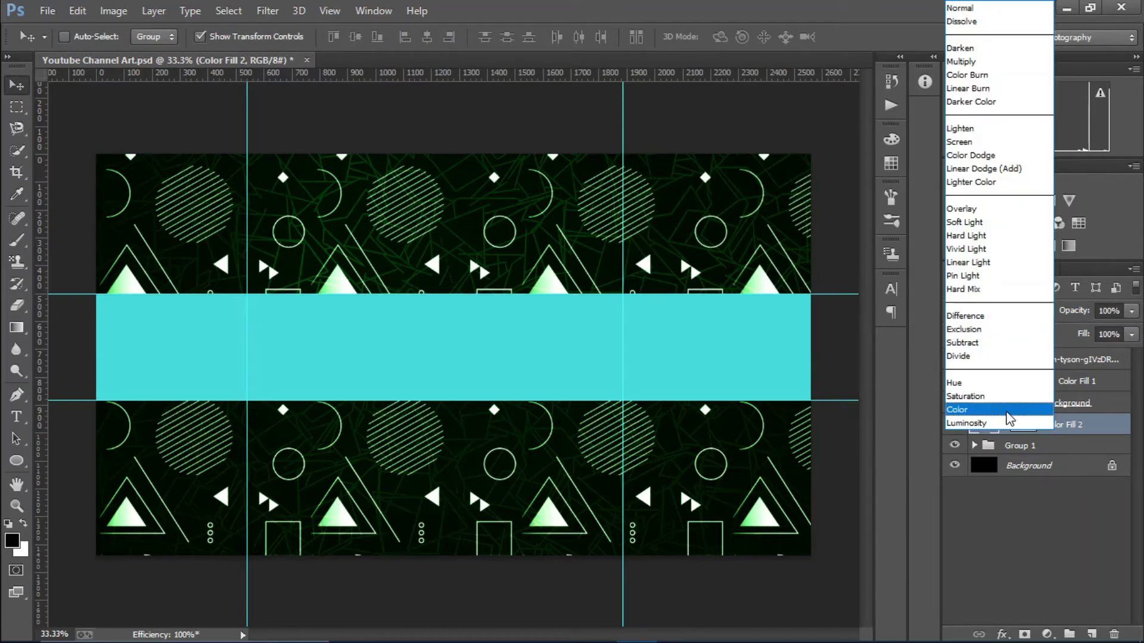
{"action": "left_click", "coordinate": [1007, 411]}
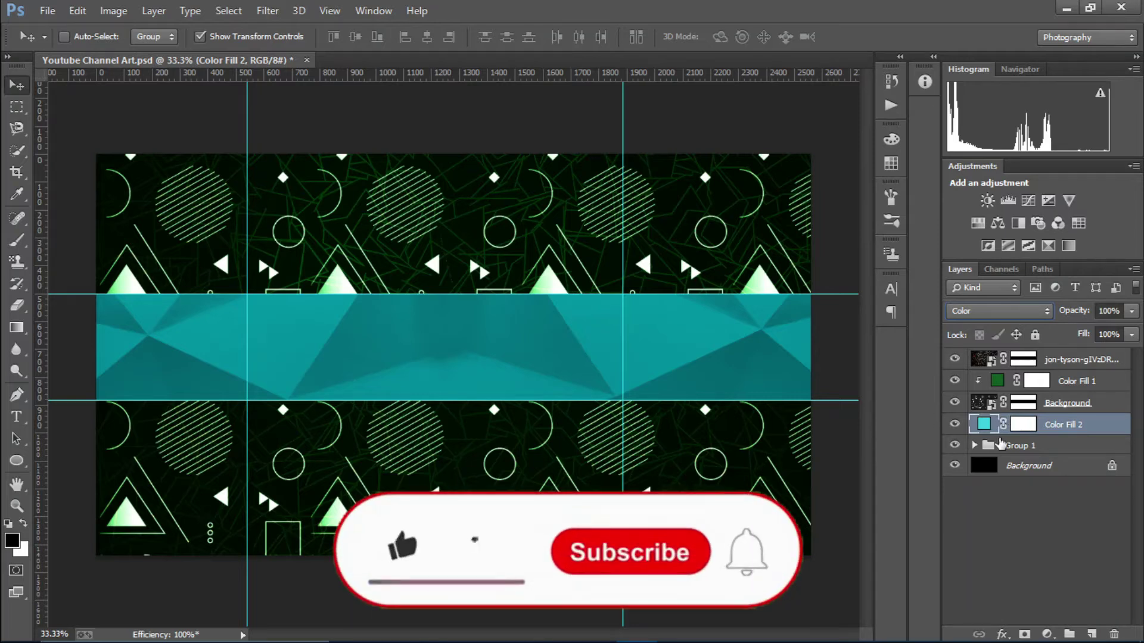
Change the colour of the banner's fill layer to green #4adfa5
{"action": "double_click", "coordinate": [984, 423]}
{"action": "left_click_drag", "start_coordinate": [864, 266], "coordinate": [864, 274]}
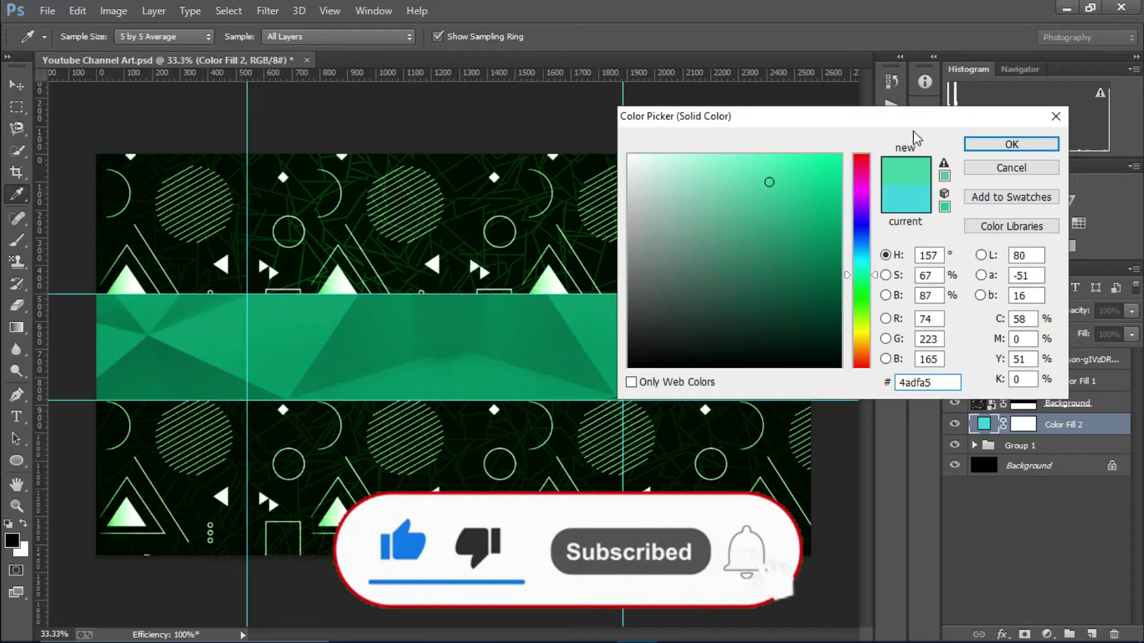
{"action": "left_click", "coordinate": [1011, 144]}
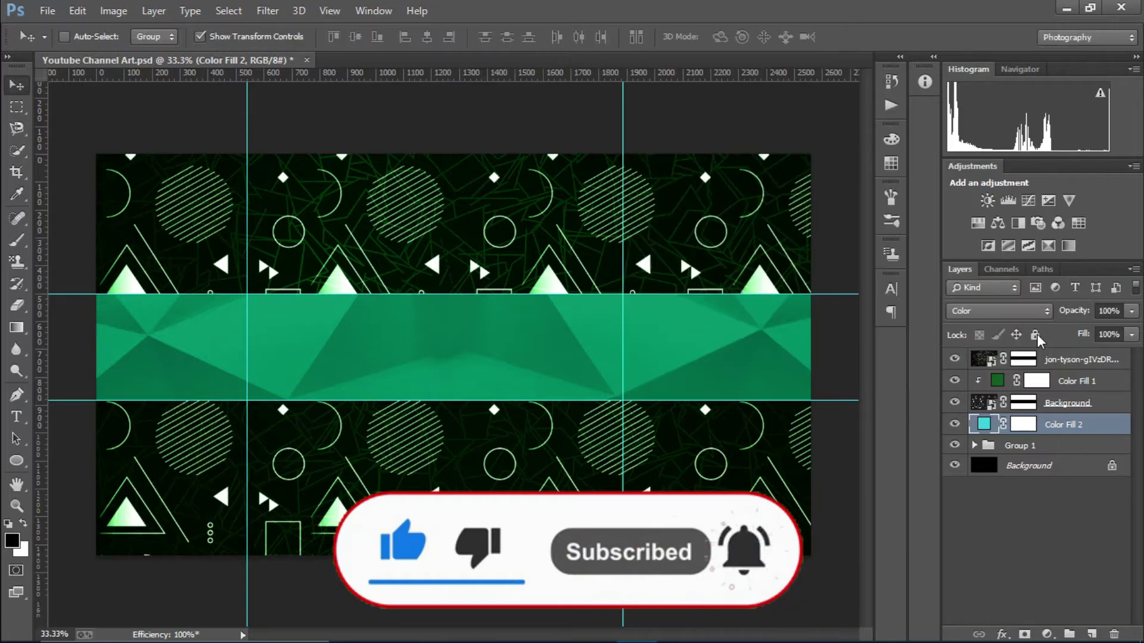
Lower the opacity of the polygon image group to darken the banner and deselect all layers
{"action": "left_click", "coordinate": [1049, 465]}
{"action": "left_click", "coordinate": [1049, 445]}
{"action": "left_click", "coordinate": [1072, 312]}
{"action": "mouse_move", "coordinate": [1072, 316]}
{"action": "left_mouse_down"}
{"action": "mouse_move", "coordinate": [1055, 319]}
{"action": "mouse_move", "coordinate": [1073, 319]}
{"action": "left_mouse_up"}
{"action": "left_click", "coordinate": [1035, 535]}
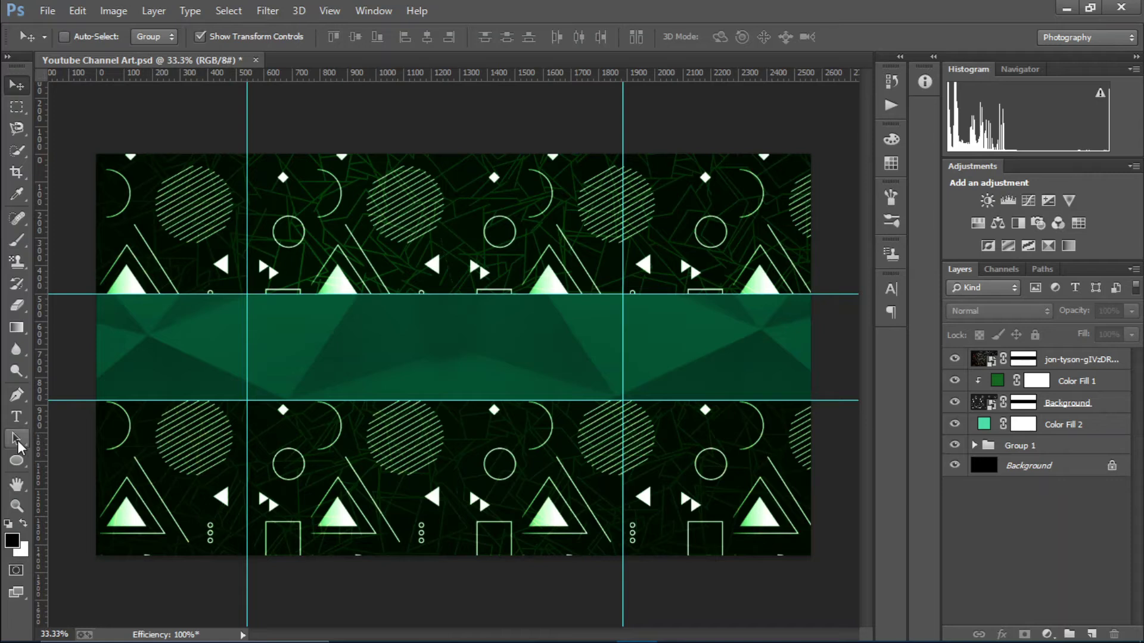
Choose the Type tool and set its text colour to white
{"action": "left_click", "coordinate": [17, 419]}
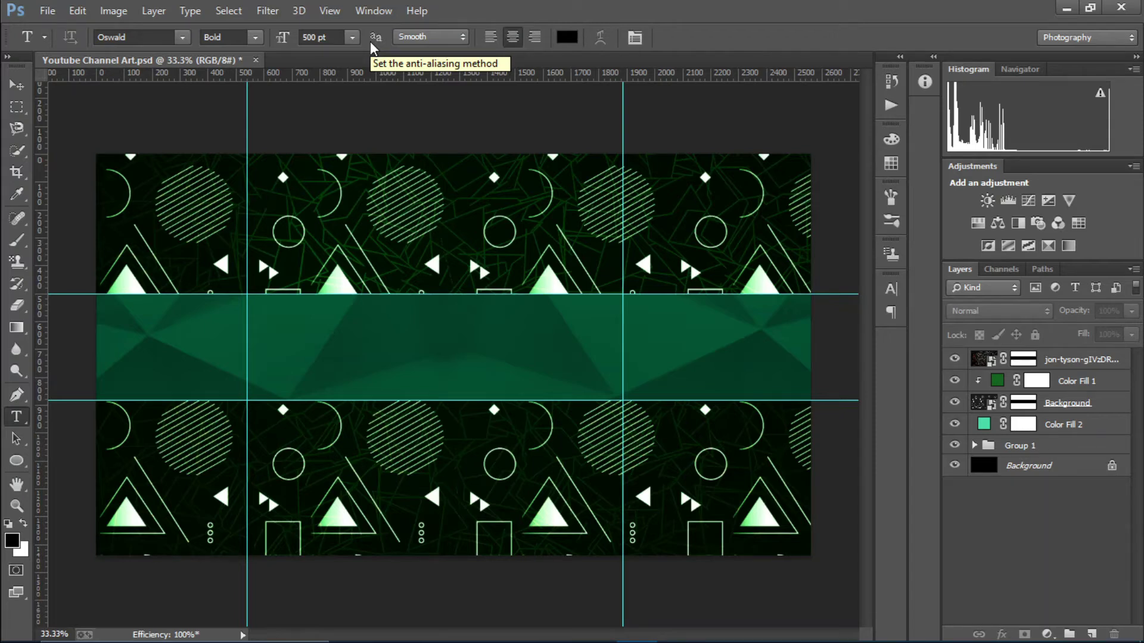
{"action": "left_click", "coordinate": [566, 37]}
{"action": "left_click", "coordinate": [718, 178]}
{"action": "left_click_drag", "start_coordinate": [718, 177], "coordinate": [579, 143]}
{"action": "left_click", "coordinate": [1011, 144]}
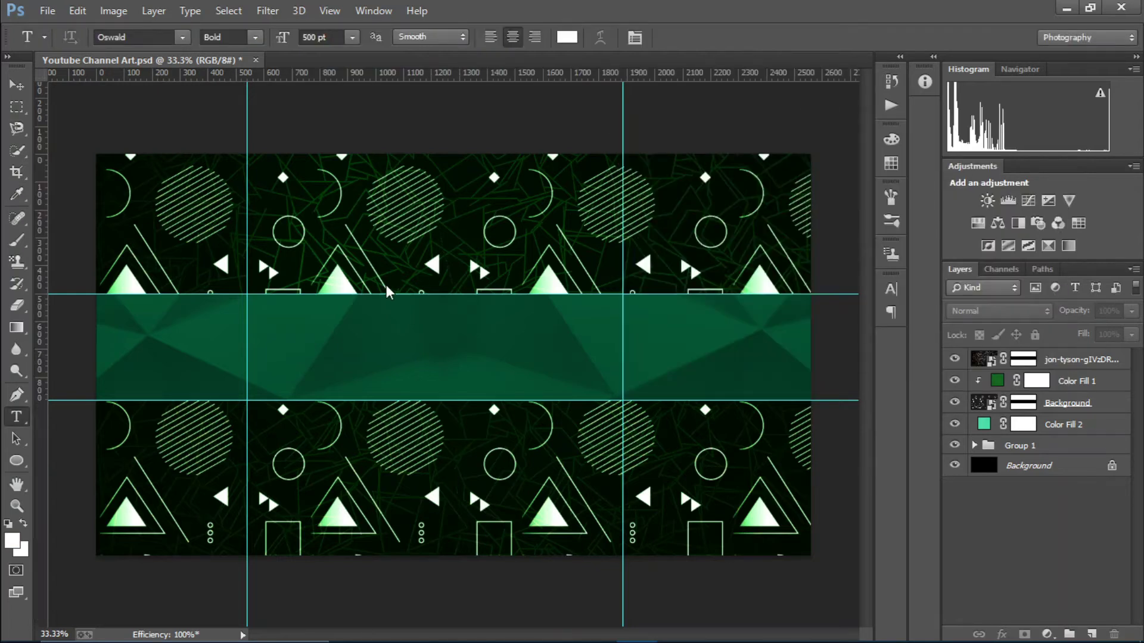
Add the text NEW VIDEO on the banner in 72 pt Oswald Bold
{"action": "left_click", "coordinate": [366, 335]}
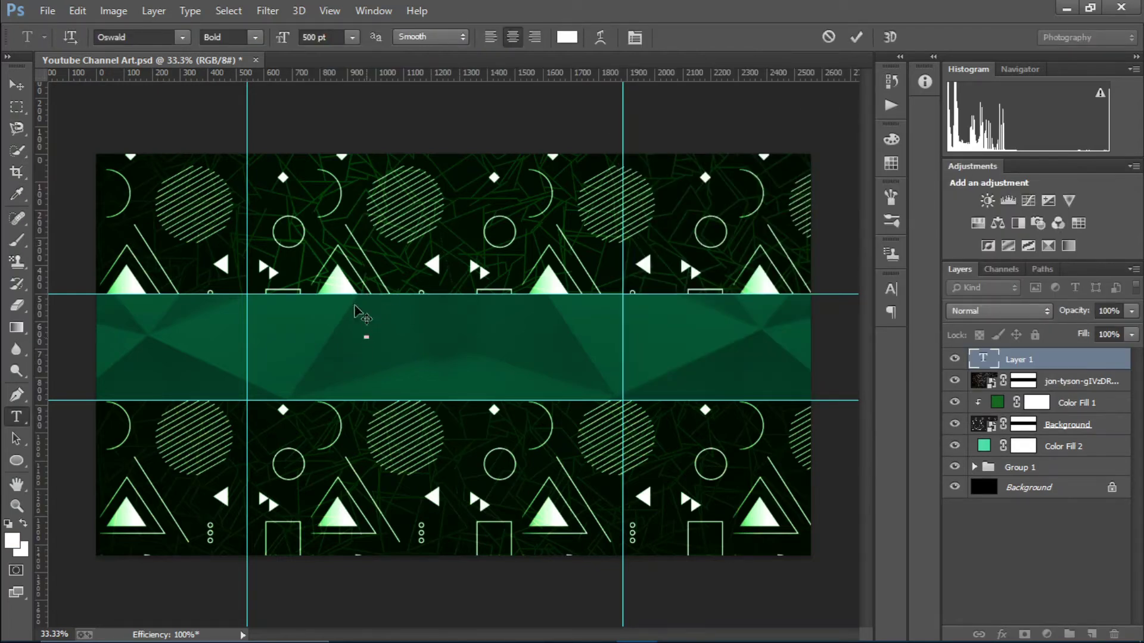
{"action": "left_click", "coordinate": [353, 38]}
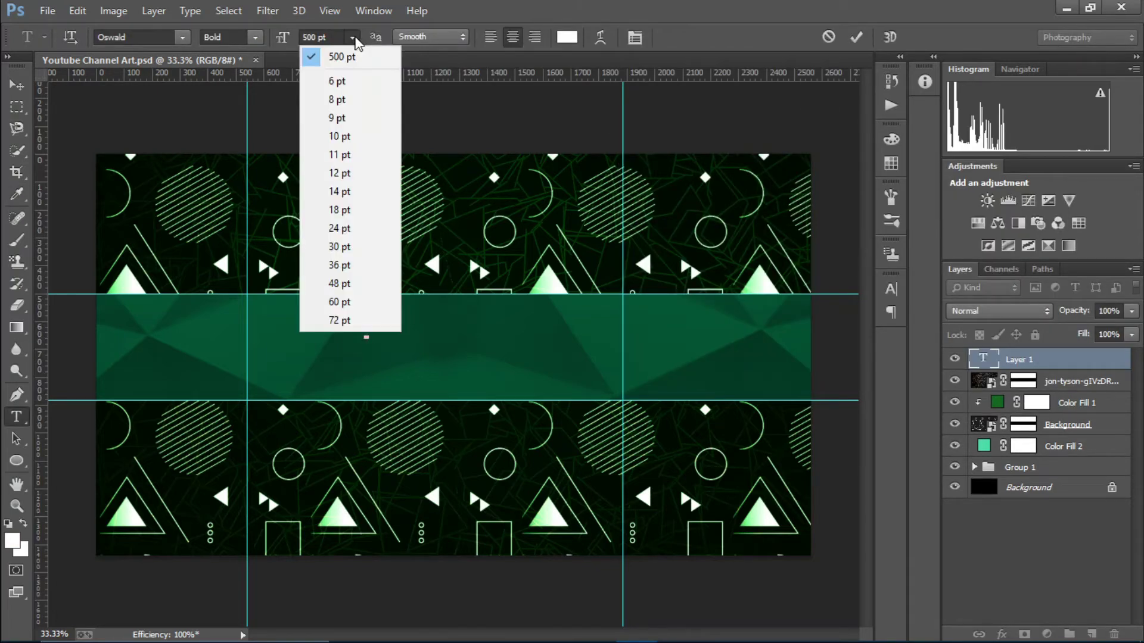
{"action": "left_click", "coordinate": [367, 316]}
{"action": "type", "text": "NEW VIDEO"}
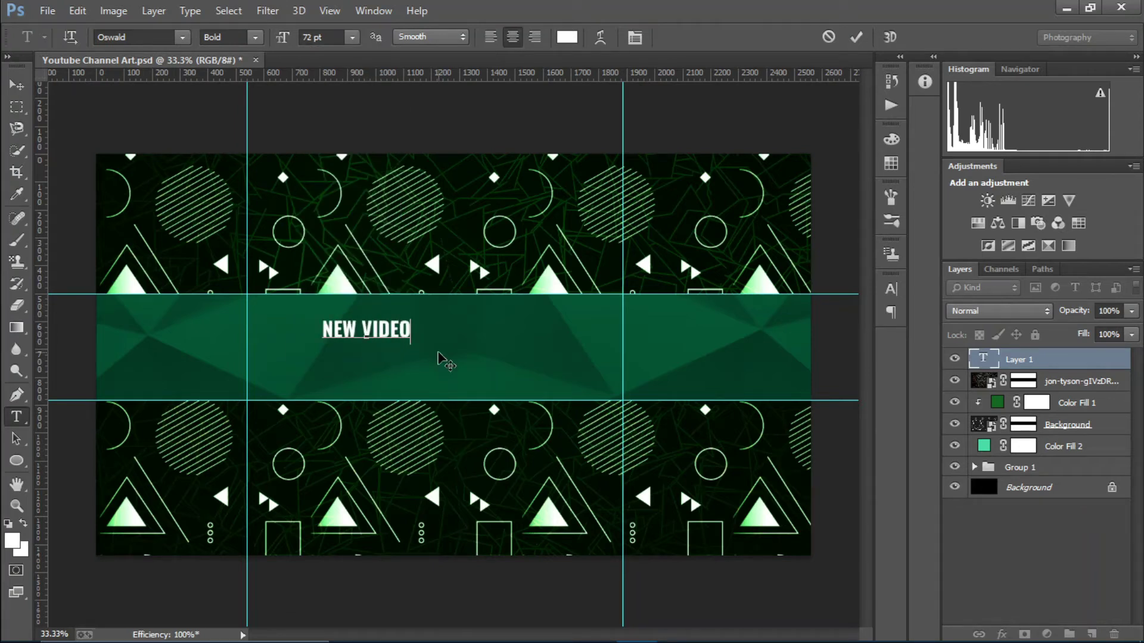
{"action": "left_click", "coordinate": [856, 37]}
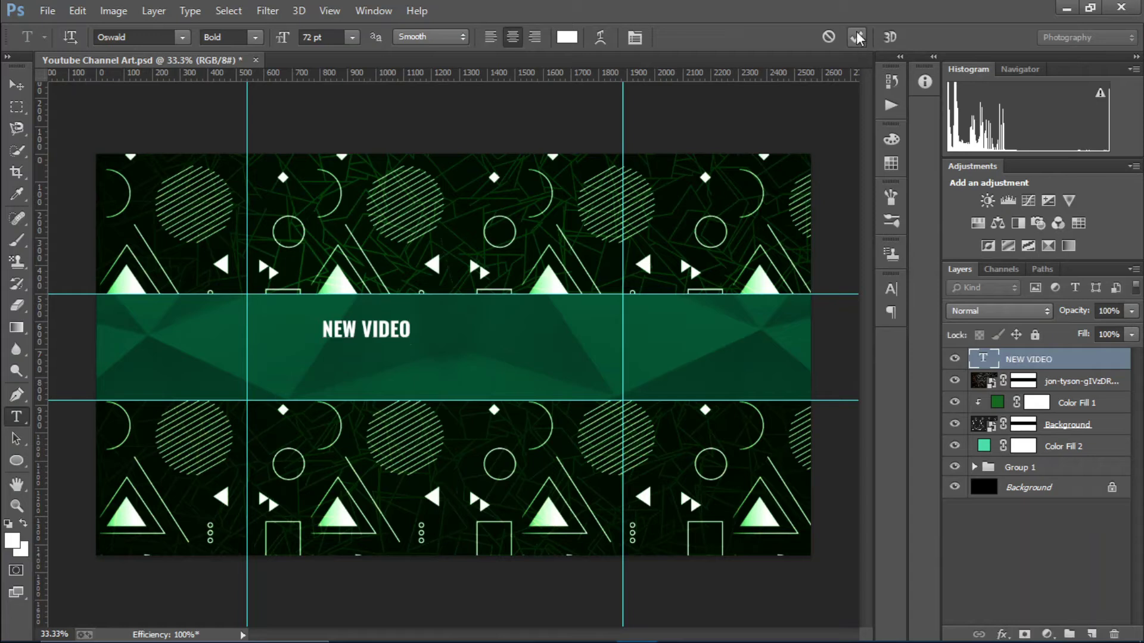
Scale the NEW VIDEO text proportionally to about 254%
{"action": "key", "text": "v"}
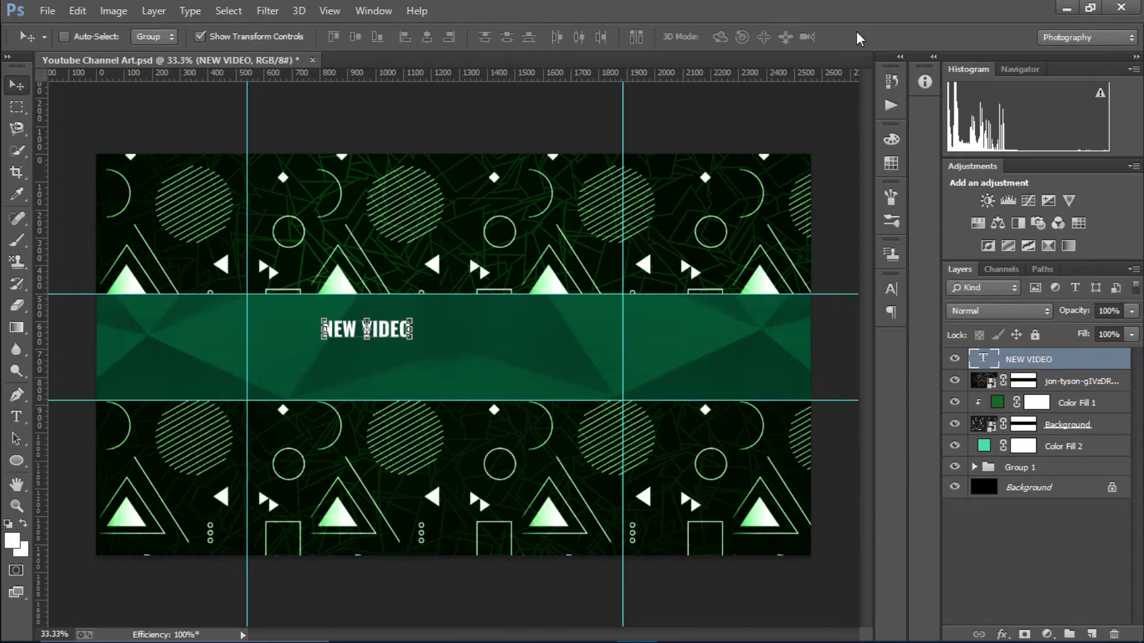
{"action": "left_click_drag", "start_coordinate": [406, 344], "coordinate": [546, 383]}
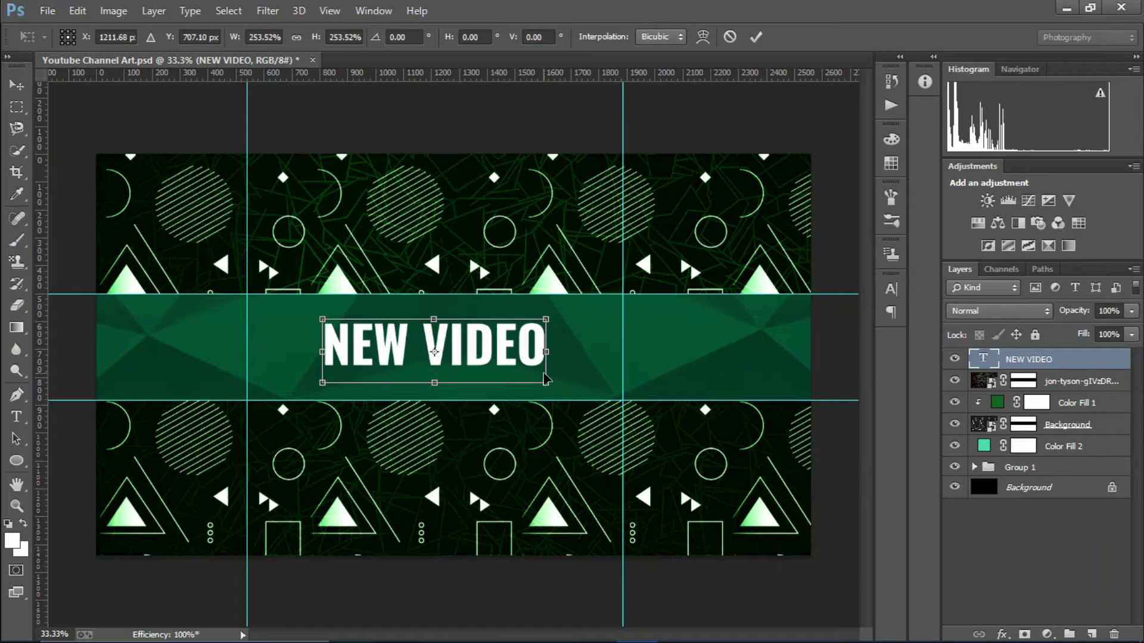
{"action": "left_click", "coordinate": [755, 36]}
Move the NEW VIDEO text slightly right and down so it sits in the middle of the banner
{"action": "left_click_drag", "start_coordinate": [474, 346], "coordinate": [482, 354]}
{"action": "key", "text": "shift+Right"}
{"action": "key", "text": "shift+Right"}
{"action": "key", "text": "Right"}
{"action": "key", "text": "Right"}
{"action": "key", "text": "Right"}
{"action": "key", "text": "Right"}
{"action": "key", "text": "Right"}
{"action": "key", "text": "Right"}
{"action": "key", "text": "Right"}
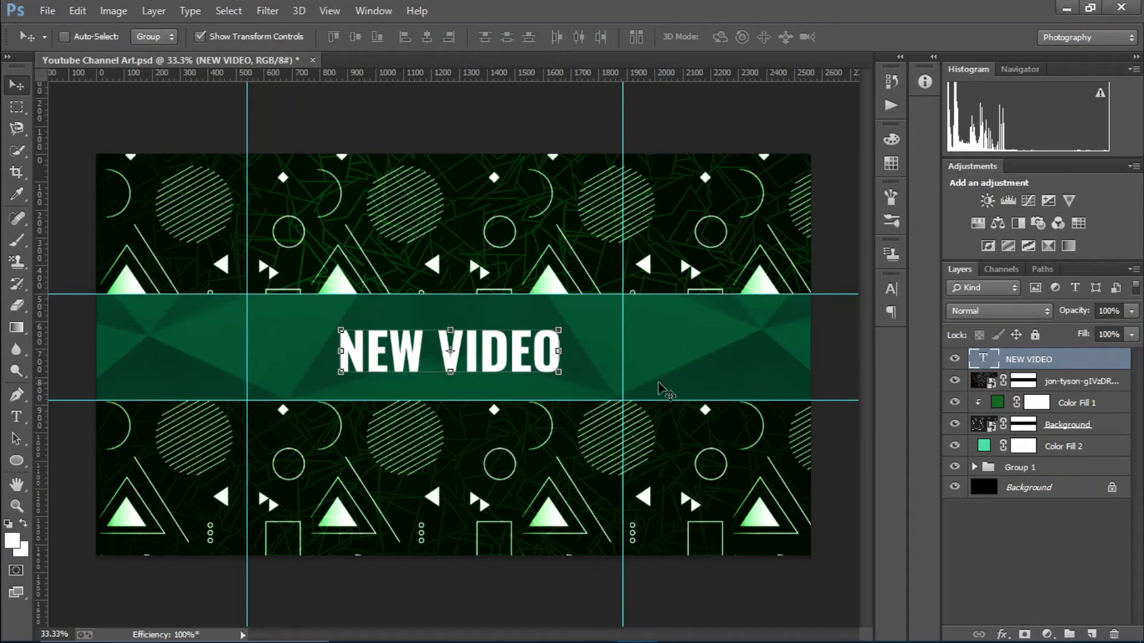
Place the LOGOYT file as an embedded image, scale it to about 46% and position it left of the NEW VIDEO text
{"action": "left_click", "coordinate": [47, 10]}
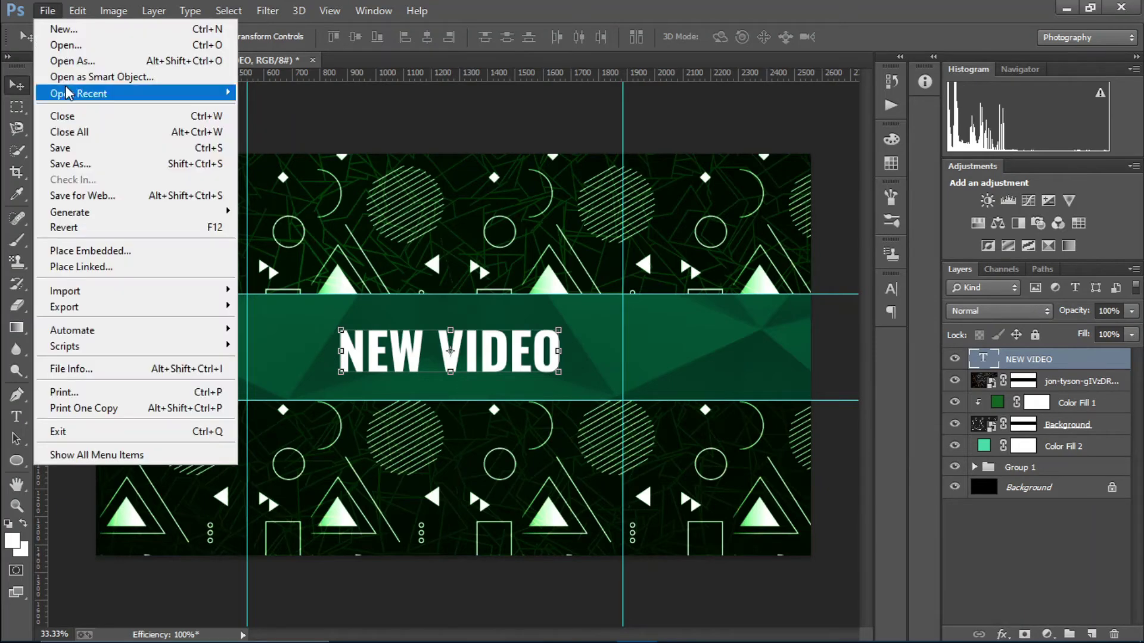
{"action": "left_click", "coordinate": [95, 251]}
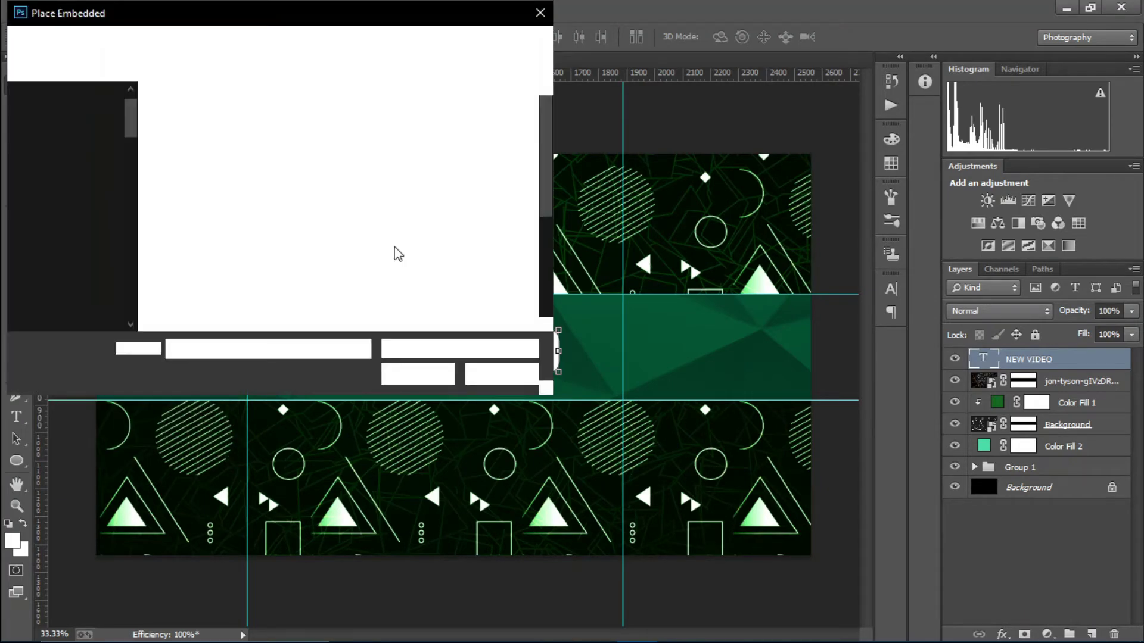
{"action": "double_click", "coordinate": [379, 280]}
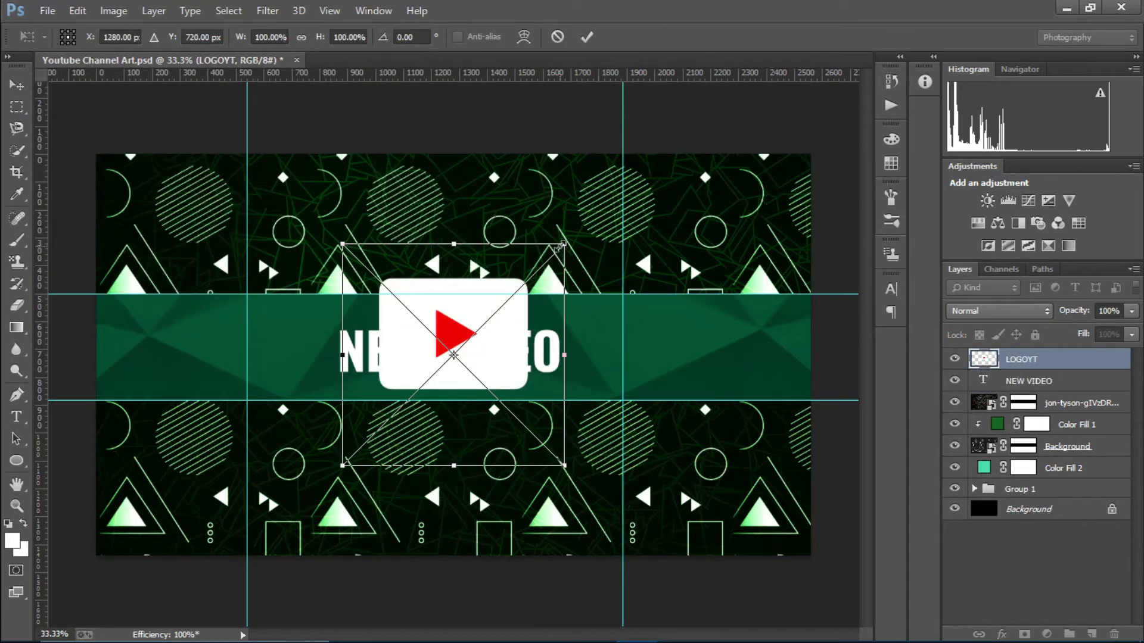
{"action": "left_click_drag", "start_coordinate": [557, 250], "coordinate": [439, 360]}
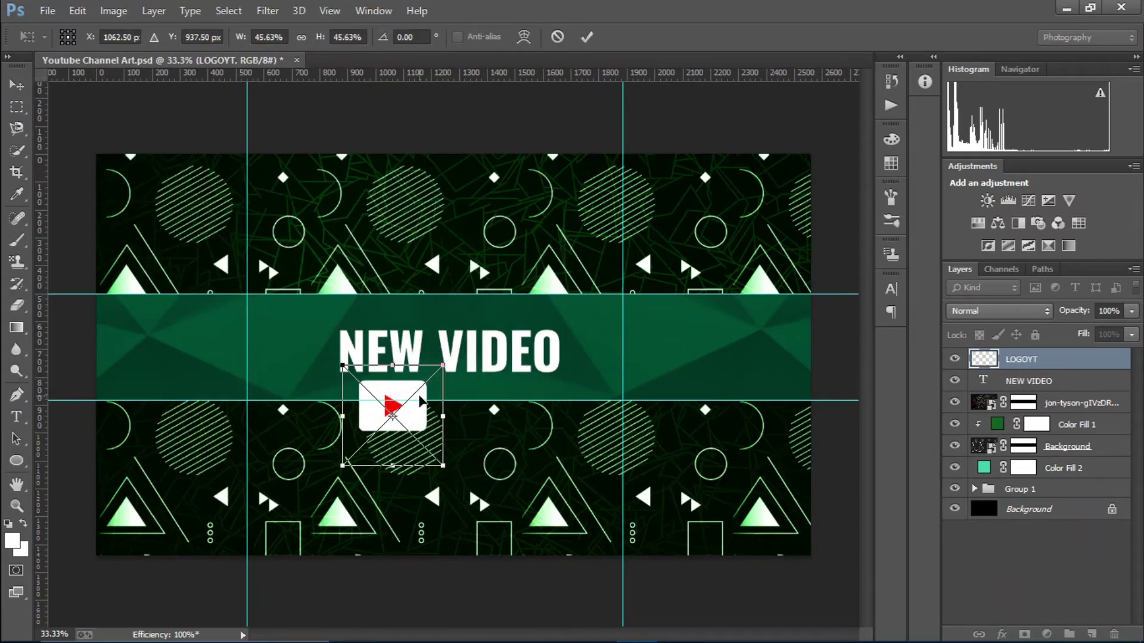
{"action": "left_click_drag", "start_coordinate": [416, 401], "coordinate": [317, 351]}
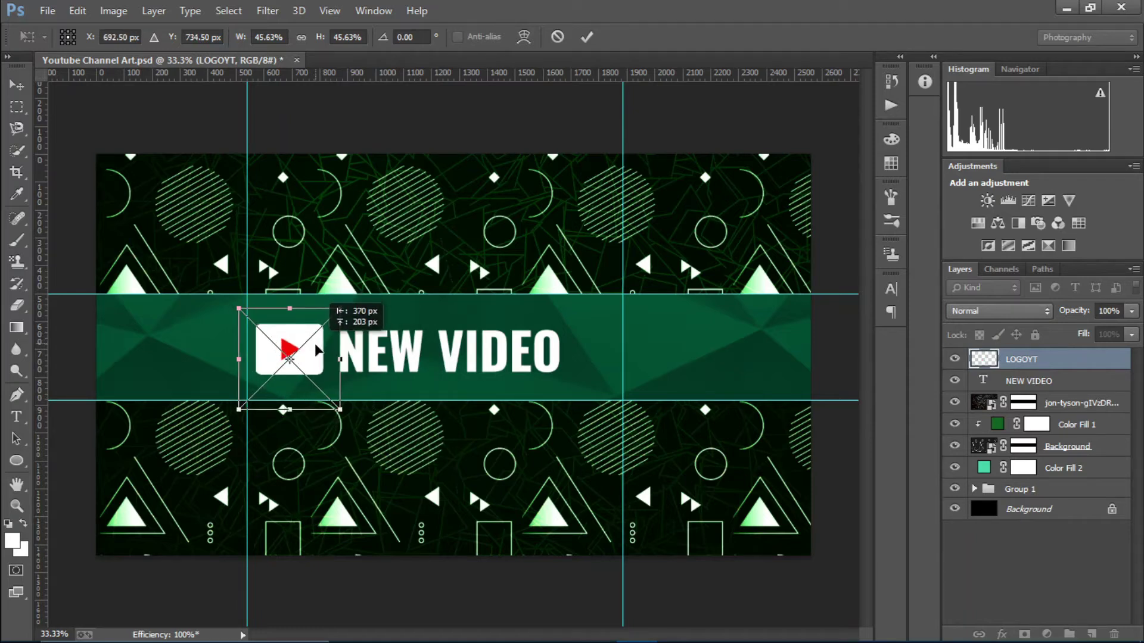
{"action": "left_click", "coordinate": [596, 35]}
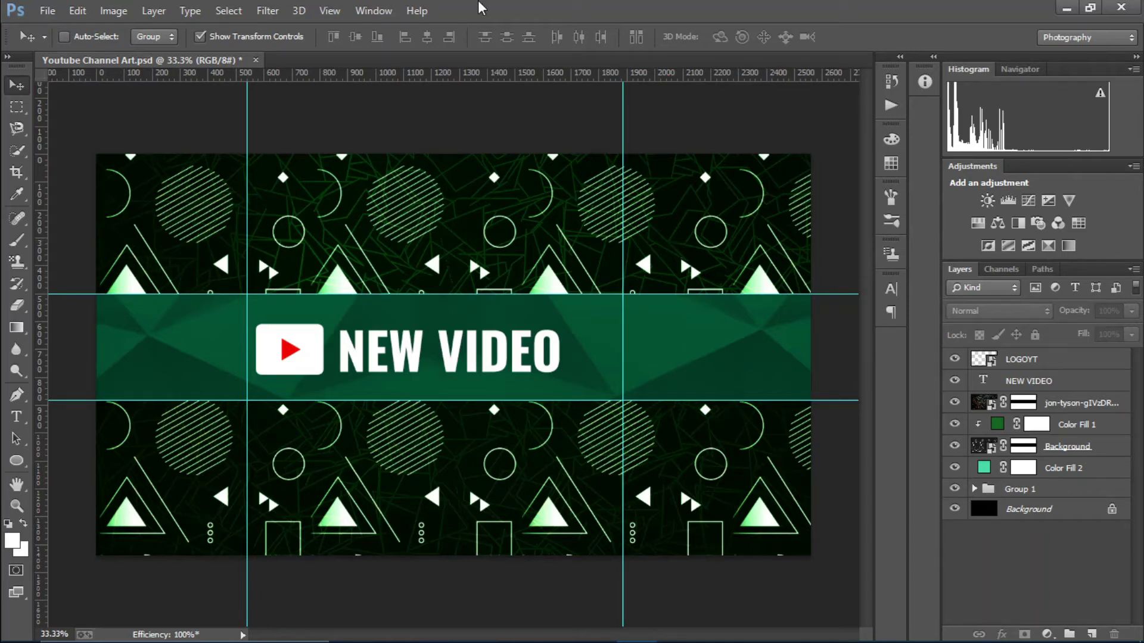
Close the working document, open the recent file Youtube Channel Art.psd and dock its floating window as a tab
{"action": "left_click", "coordinate": [255, 61]}
{"action": "left_click", "coordinate": [513, 237]}
{"action": "left_click", "coordinate": [47, 10]}
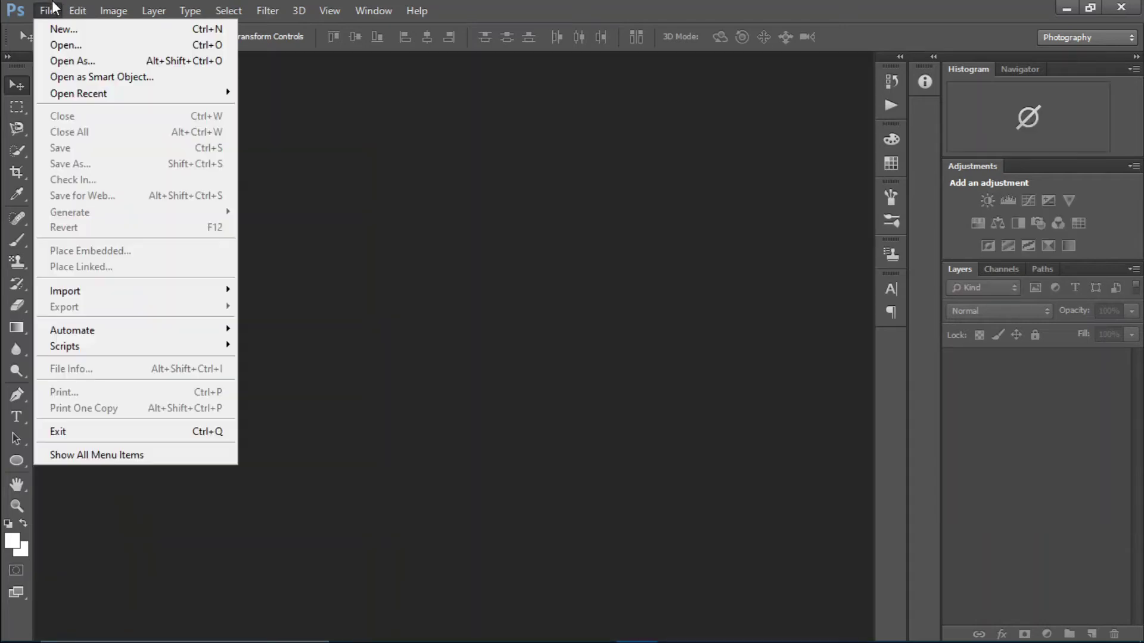
{"action": "mouse_move", "coordinate": [96, 94]}
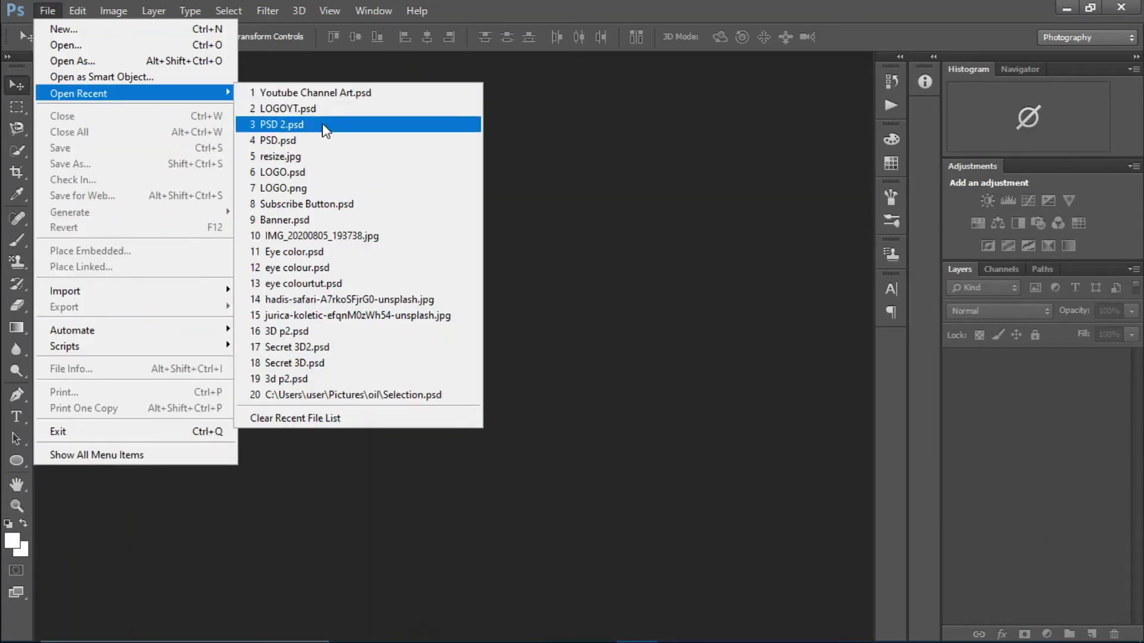
{"action": "left_click", "coordinate": [311, 97]}
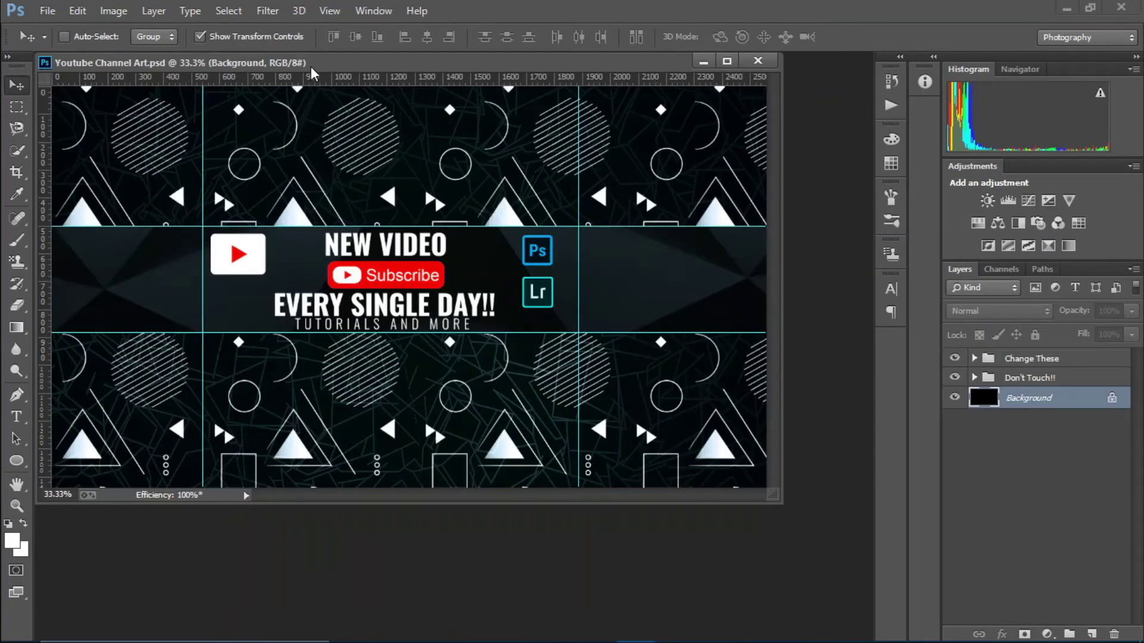
{"action": "left_click_drag", "start_coordinate": [311, 67], "coordinate": [356, 59]}
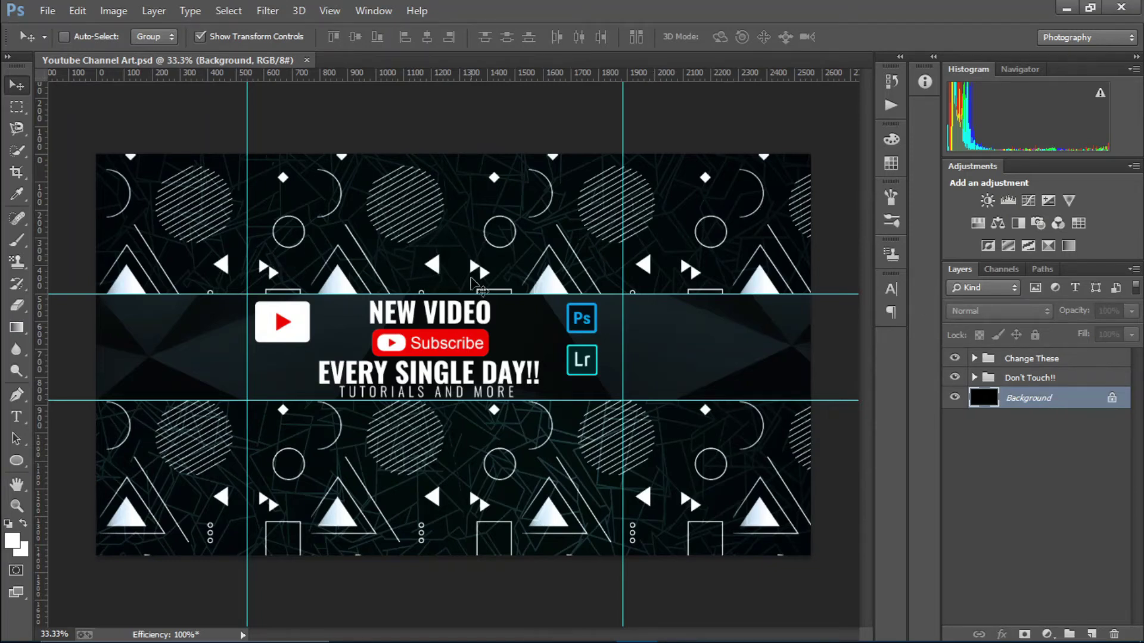
Expand the Don't Touch!! group and examine its Surface group by hiding, isolating and restoring it
{"action": "left_click", "coordinate": [974, 378]}
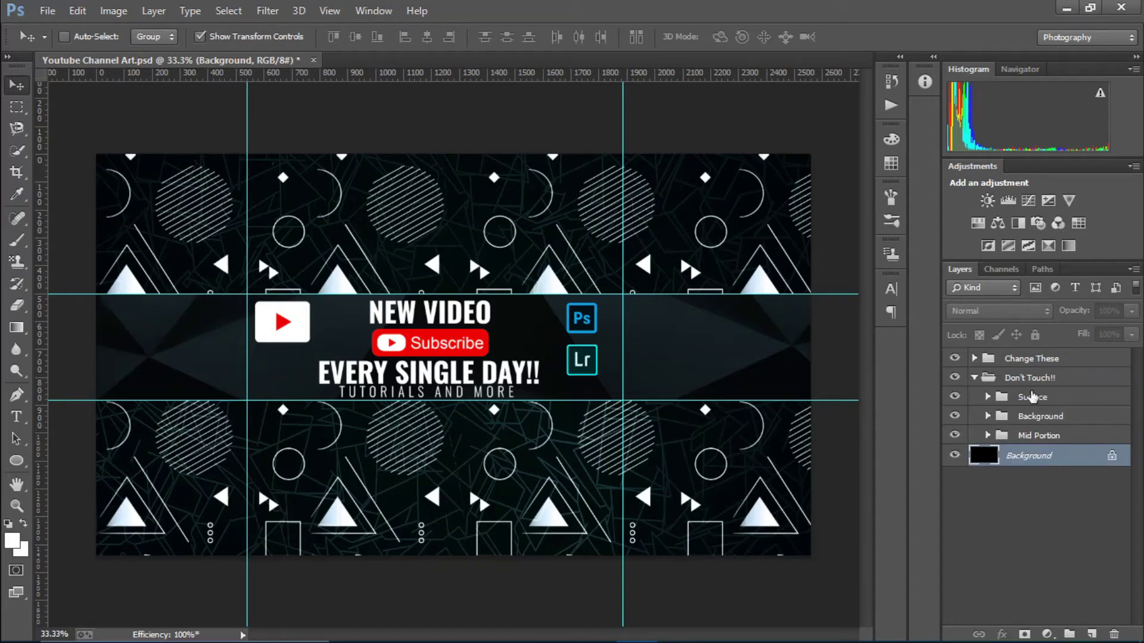
{"action": "left_click", "coordinate": [974, 377]}
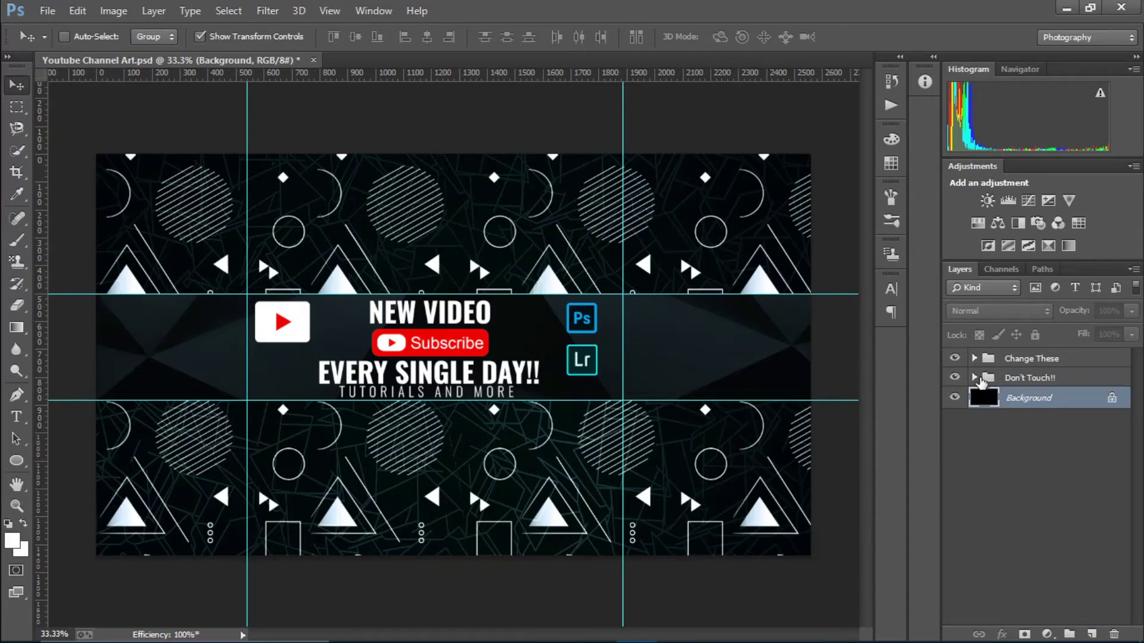
{"action": "left_click", "coordinate": [981, 380]}
{"action": "left_click", "coordinate": [974, 378]}
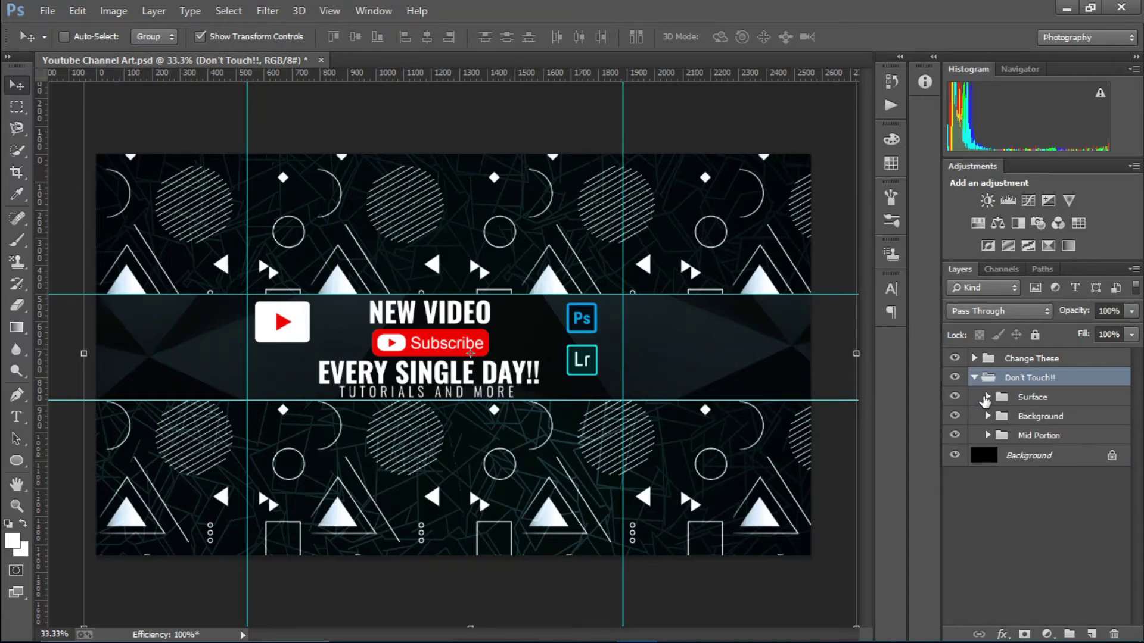
{"action": "left_click", "coordinate": [955, 397]}
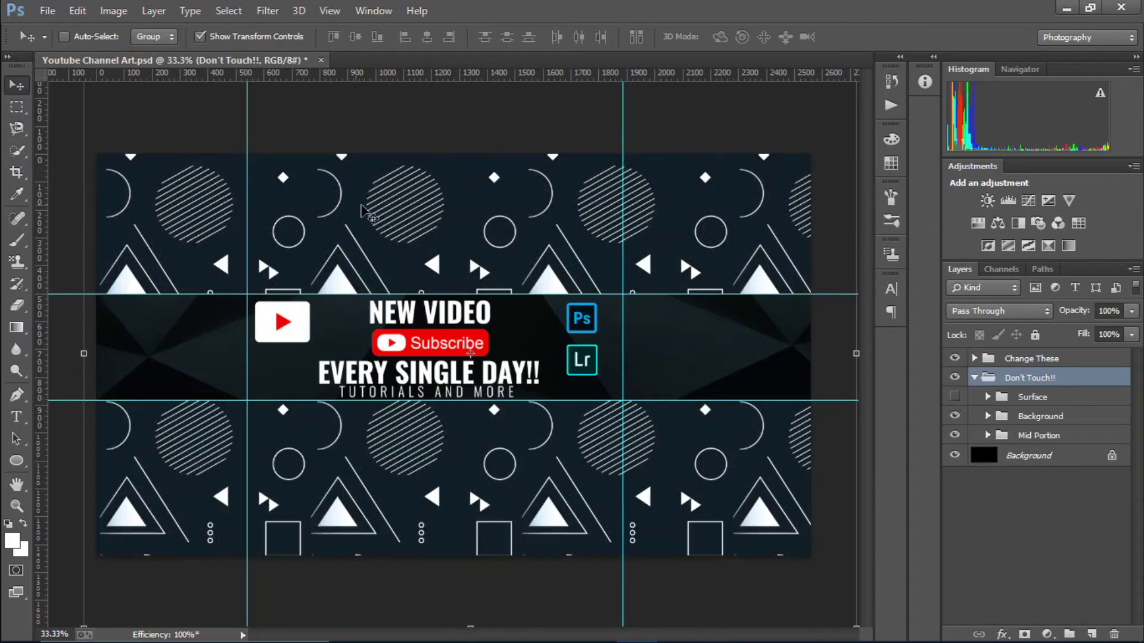
{"action": "left_click", "coordinate": [955, 396], "text": "alt"}
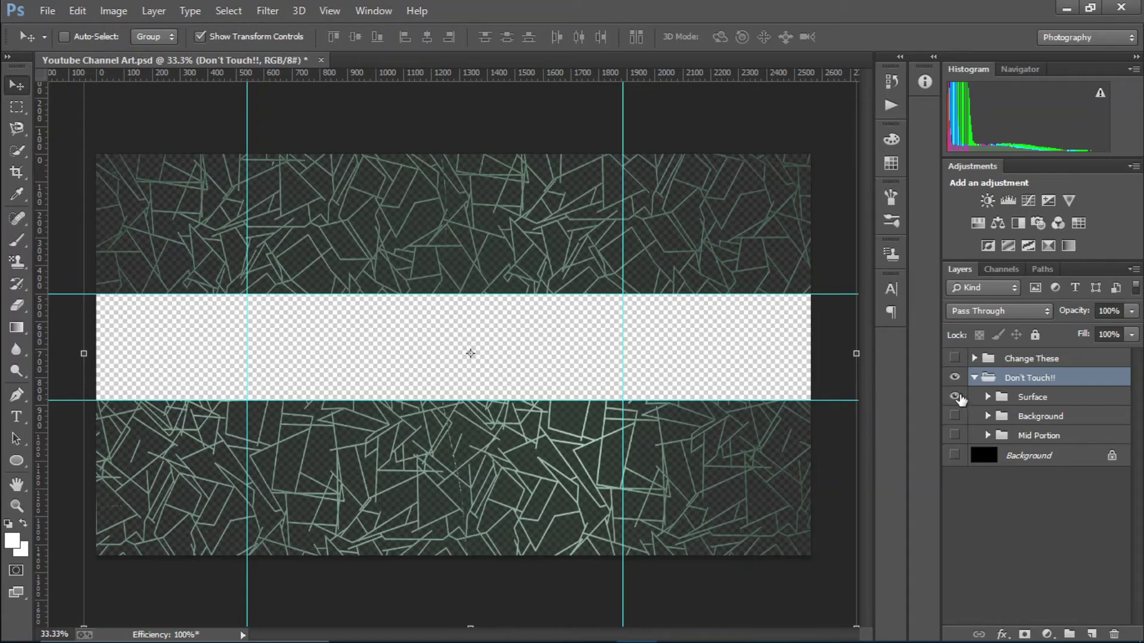
{"action": "left_click", "coordinate": [955, 397], "text": "alt"}
Change the Surface group's color fill layer to orange #be6c13, and collapse the group again
{"action": "left_click", "coordinate": [988, 398]}
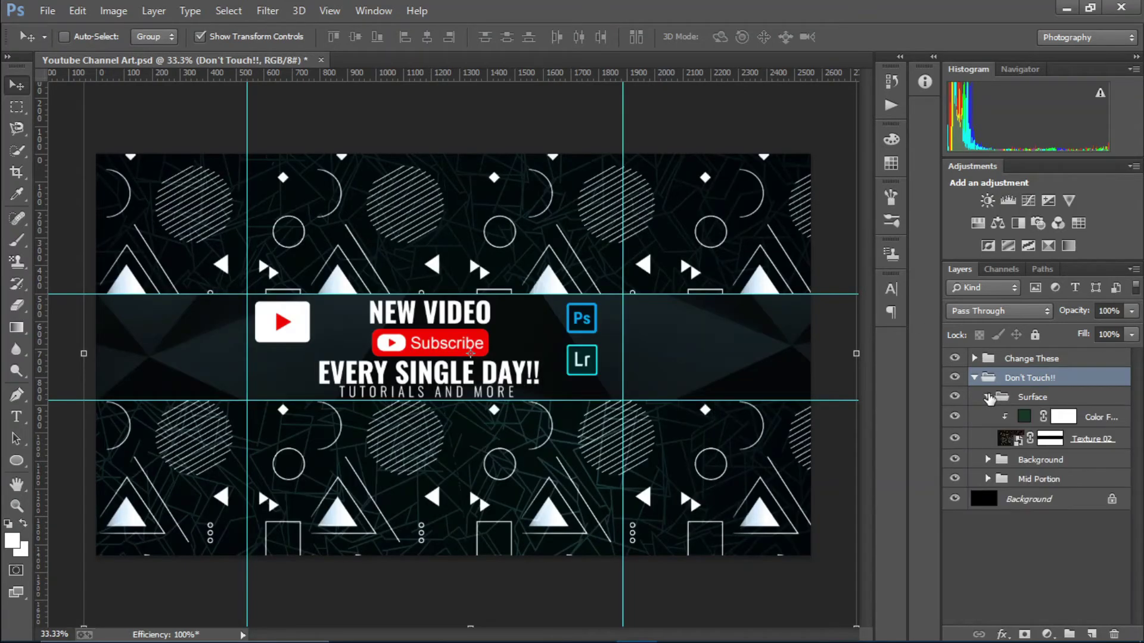
{"action": "left_click", "coordinate": [1025, 418]}
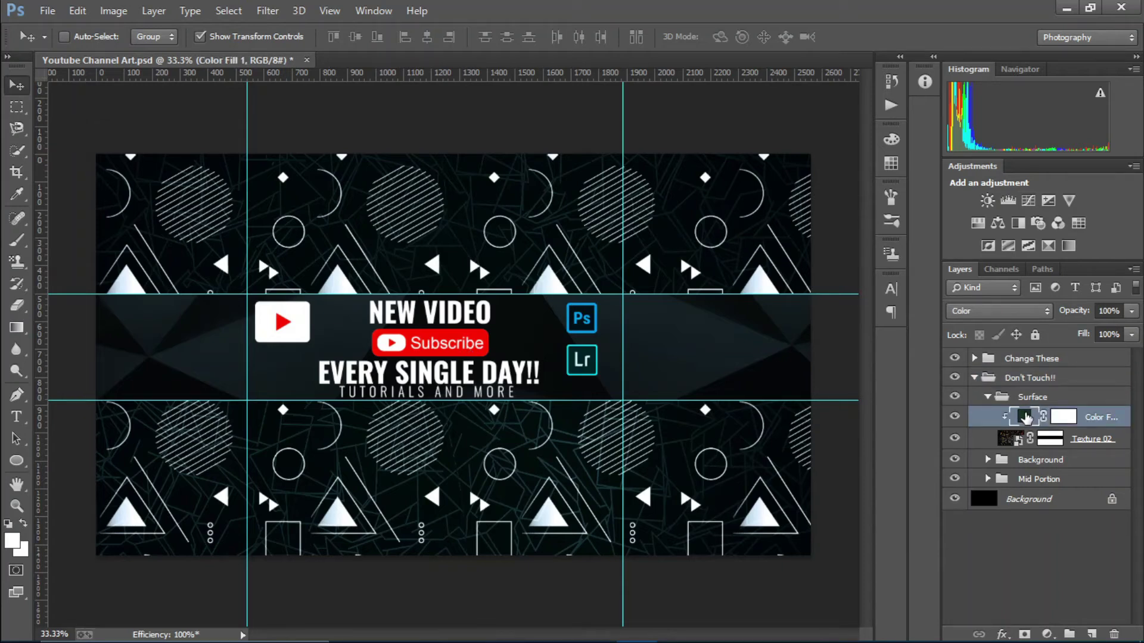
{"action": "double_click", "coordinate": [1024, 417]}
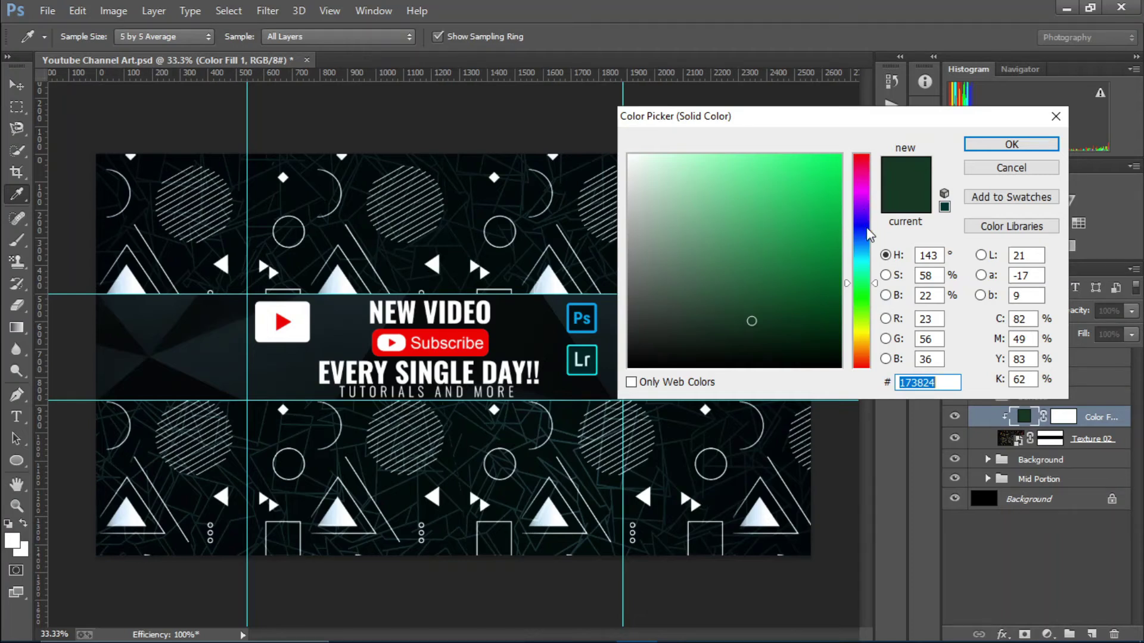
{"action": "left_click", "coordinate": [864, 349]}
{"action": "left_click_drag", "start_coordinate": [751, 321], "coordinate": [819, 208]}
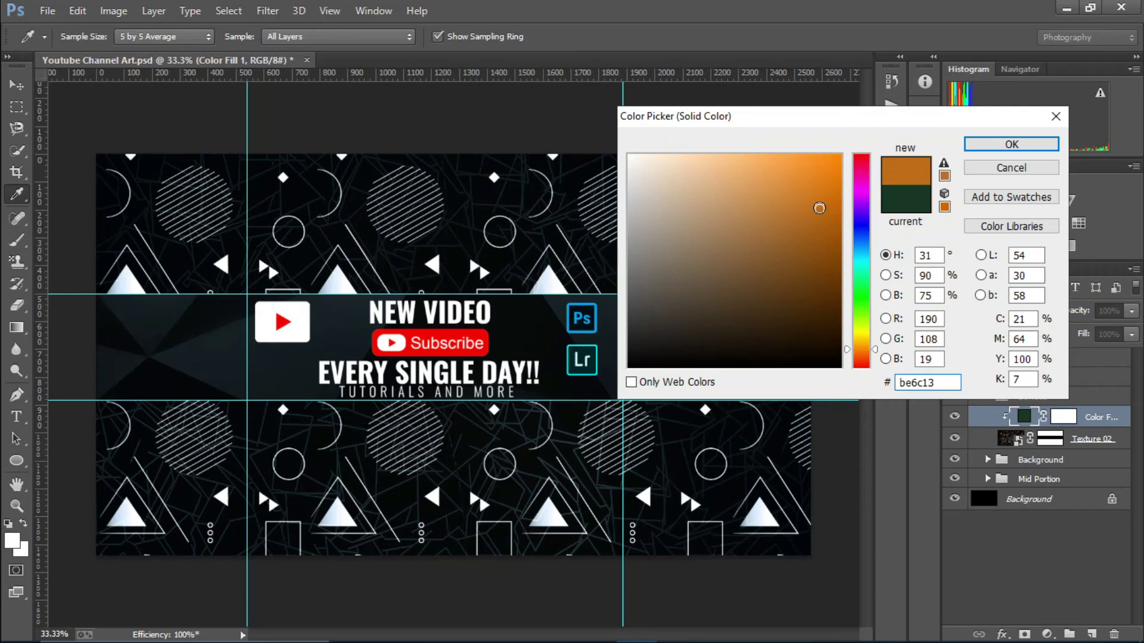
{"action": "left_click", "coordinate": [1011, 144]}
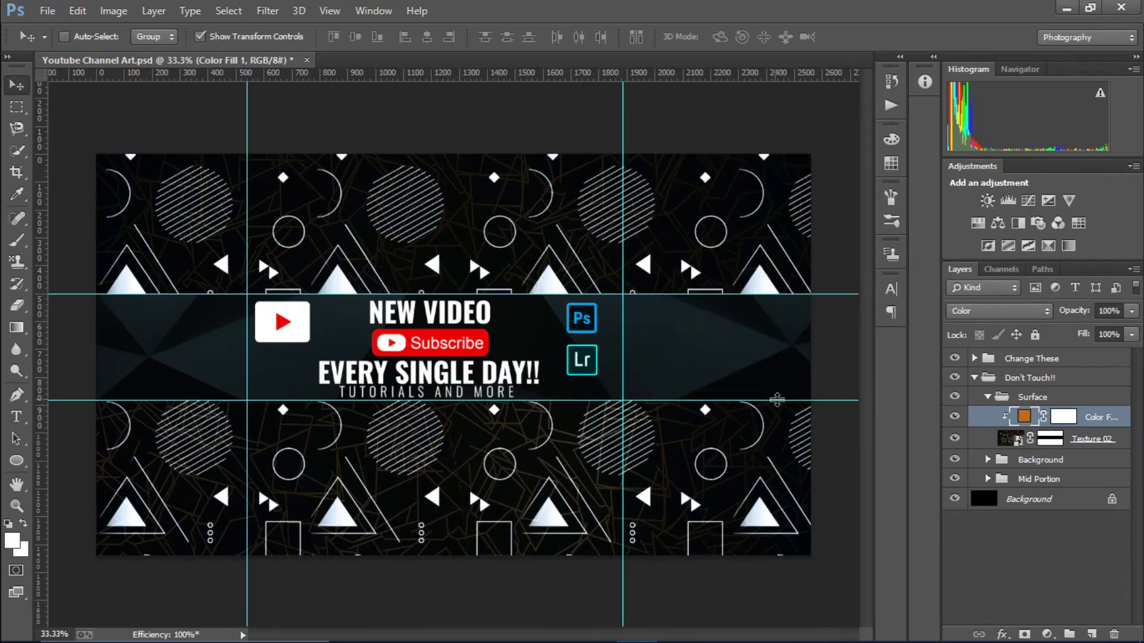
{"action": "left_click", "coordinate": [986, 397]}
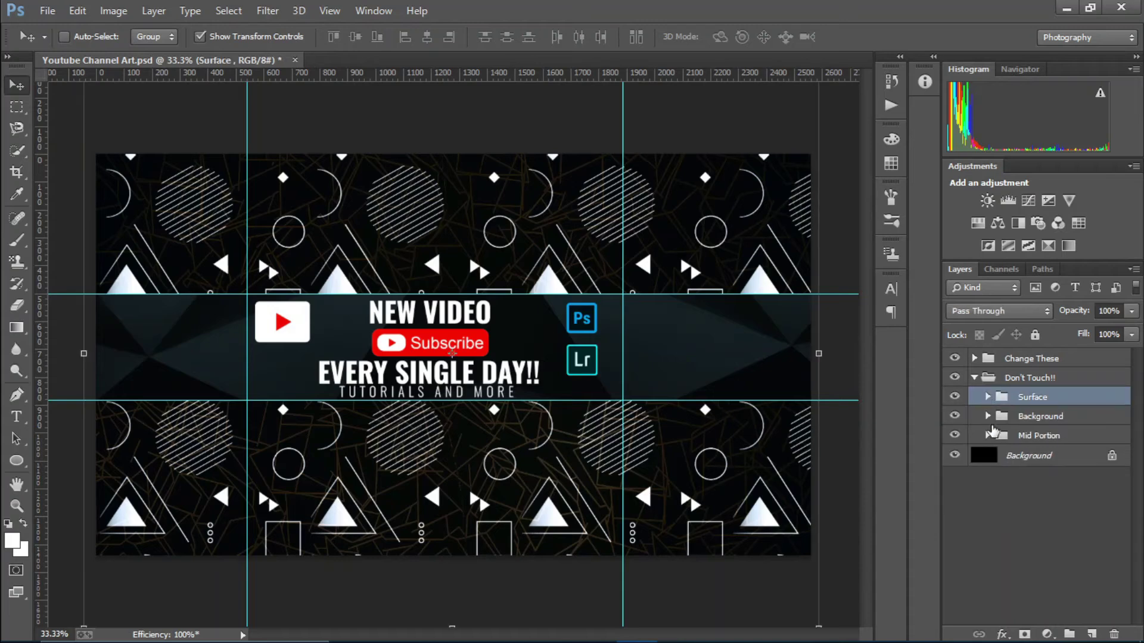
Examine the Background group inside Don't Touch!! by hiding it, isolating it and restoring all layers
{"action": "left_click", "coordinate": [955, 416]}
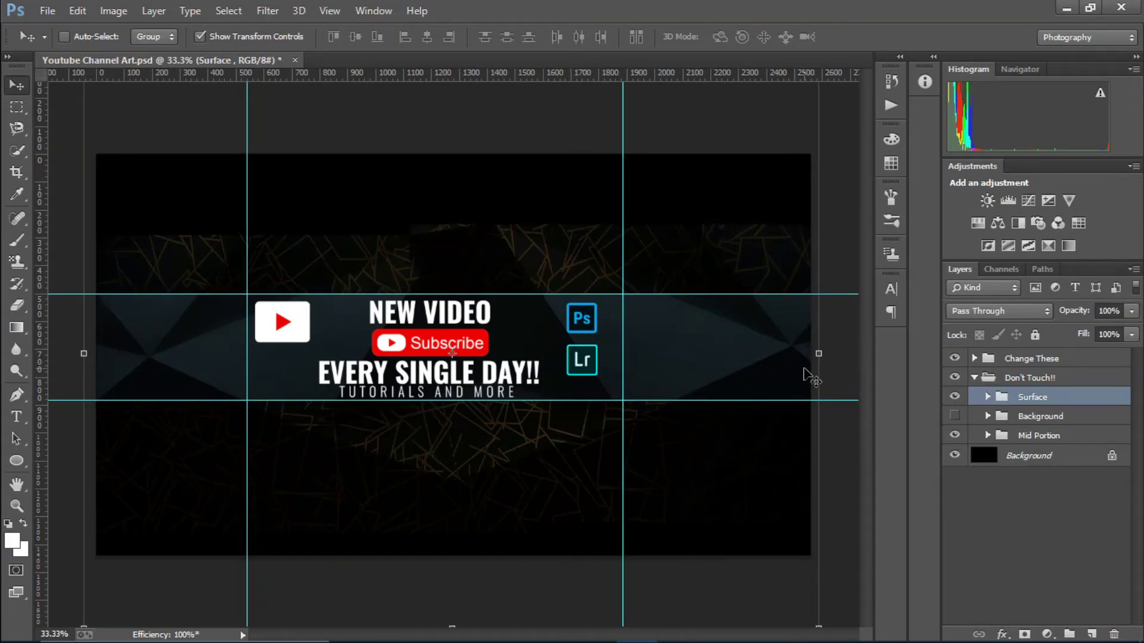
{"action": "left_click", "coordinate": [955, 417]}
{"action": "left_click", "coordinate": [955, 416], "text": "alt"}
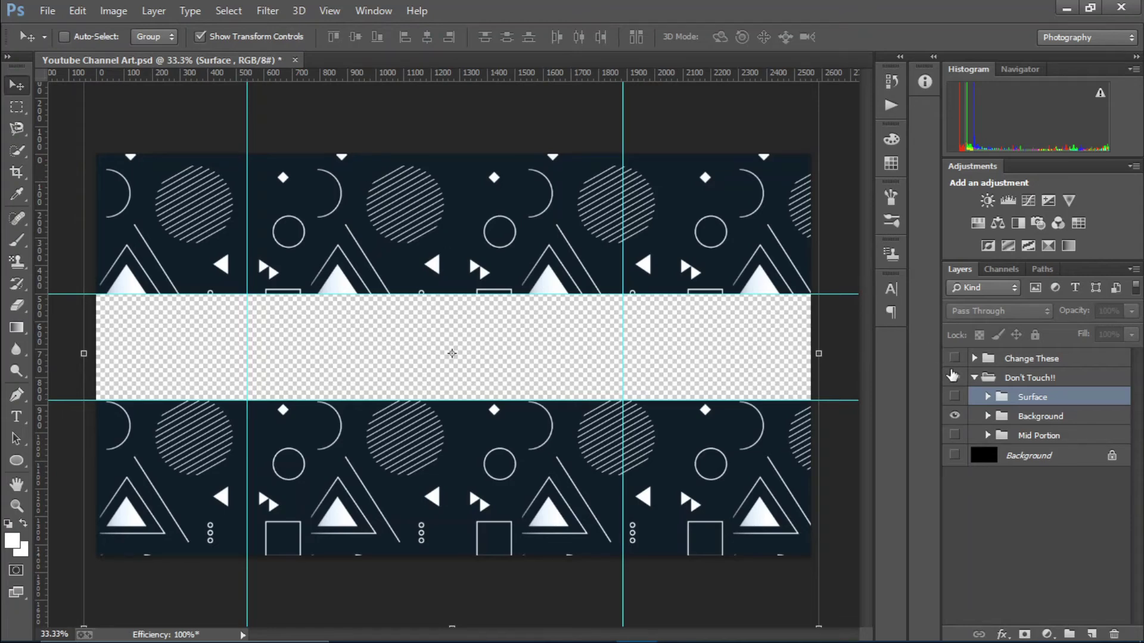
{"action": "left_click", "coordinate": [955, 416], "text": "alt"}
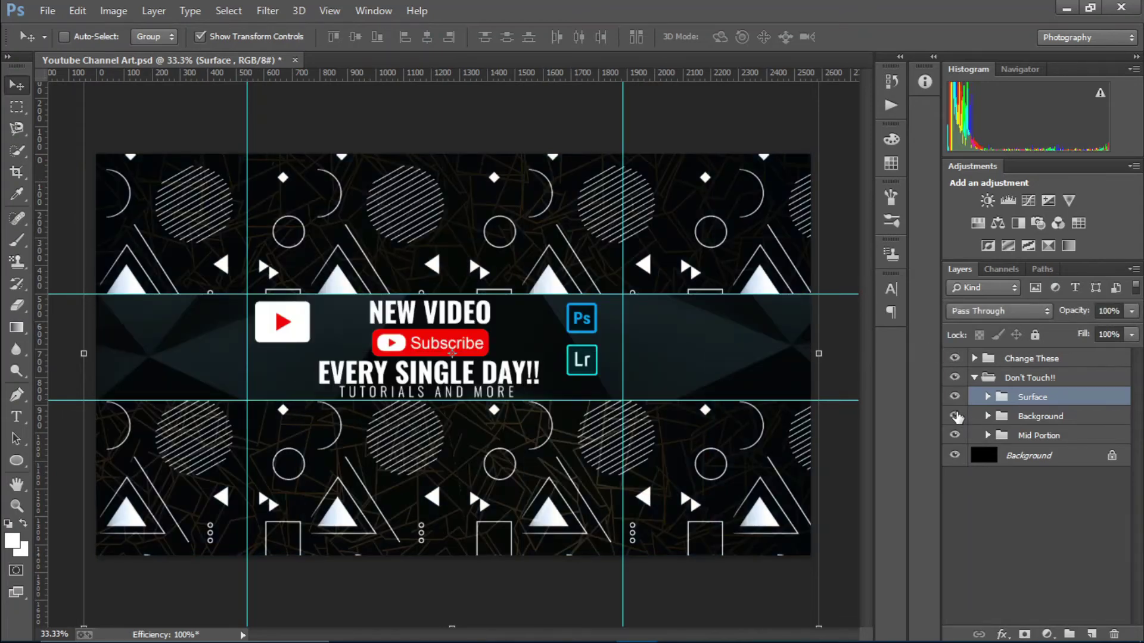
Change the color fill layer in the Background group to golden yellow, about #ebbd32, and collapse the group
{"action": "left_click", "coordinate": [988, 415]}
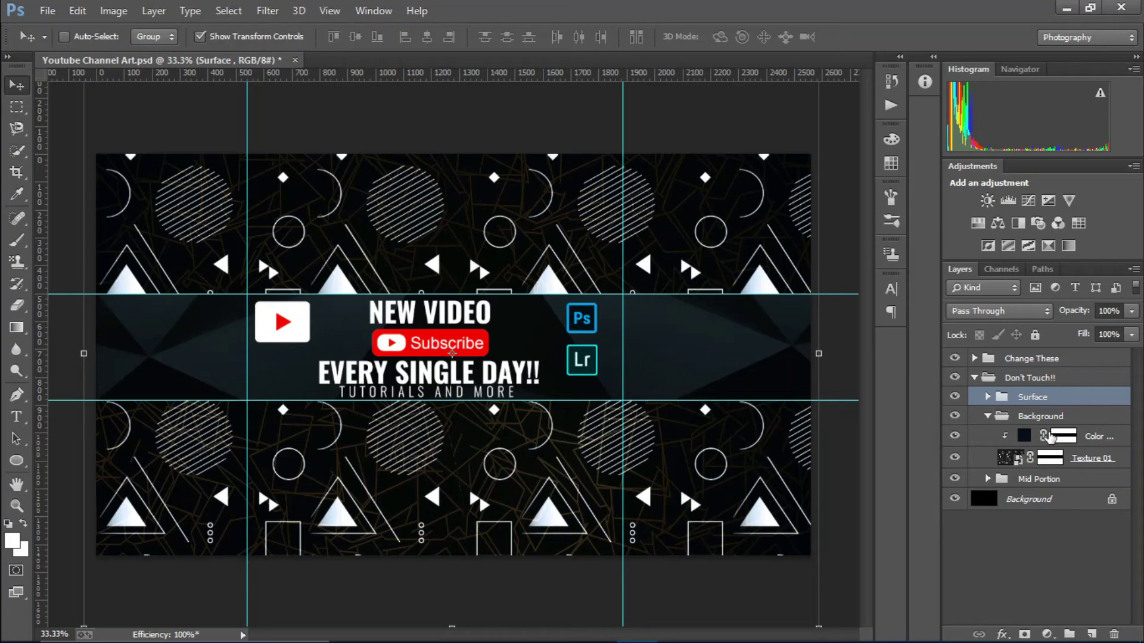
{"action": "left_click", "coordinate": [1026, 440]}
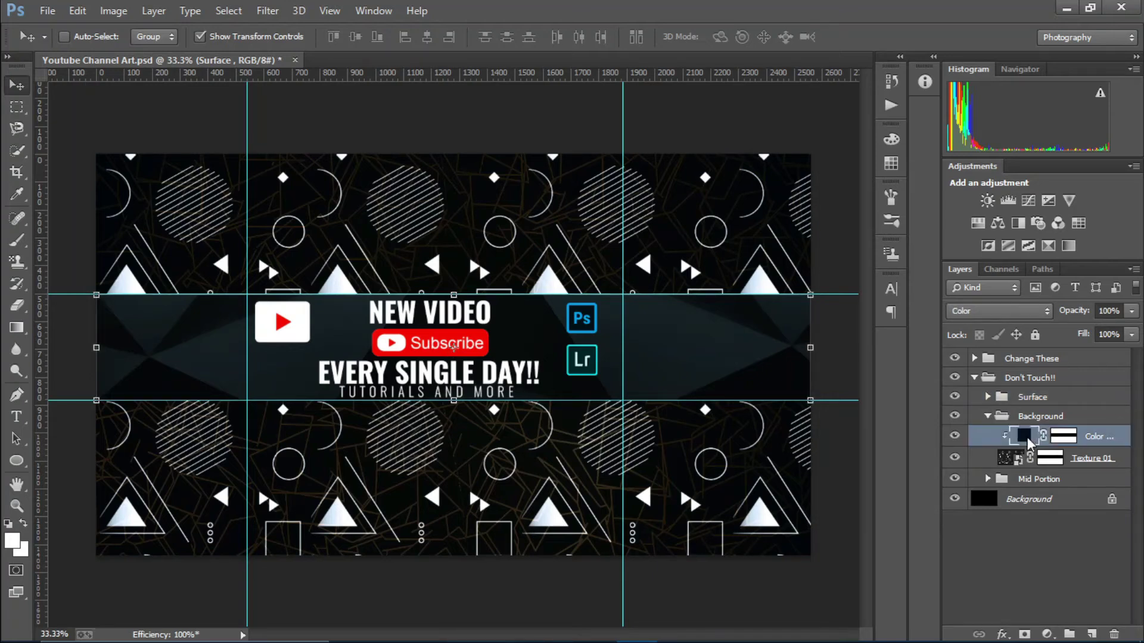
{"action": "double_click", "coordinate": [1026, 437]}
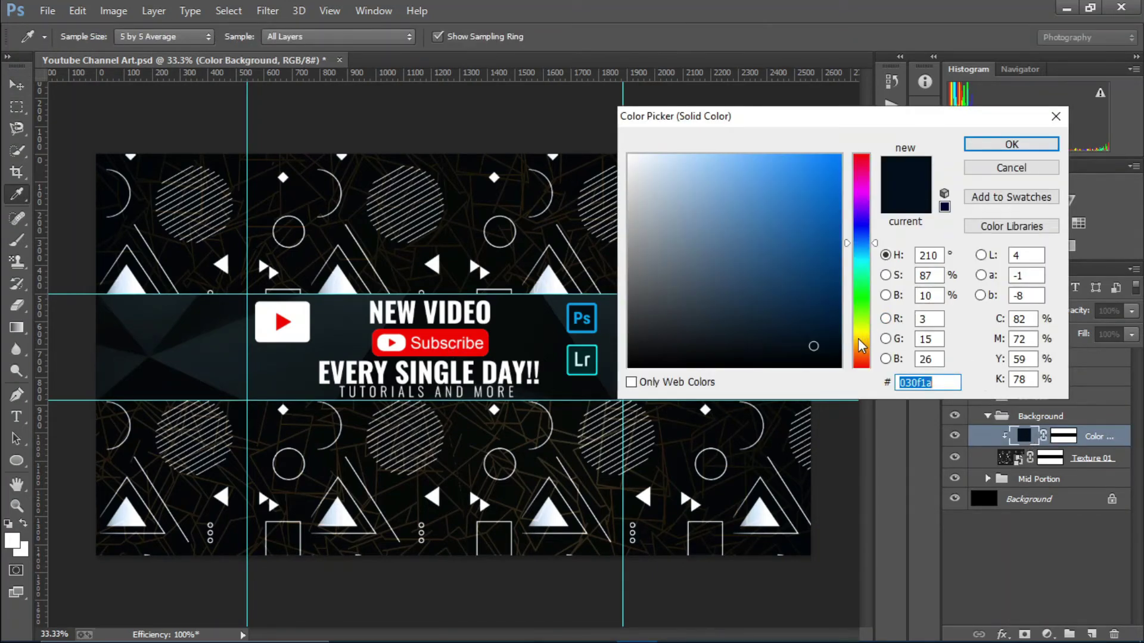
{"action": "left_click", "coordinate": [862, 342]}
{"action": "left_click", "coordinate": [799, 169]}
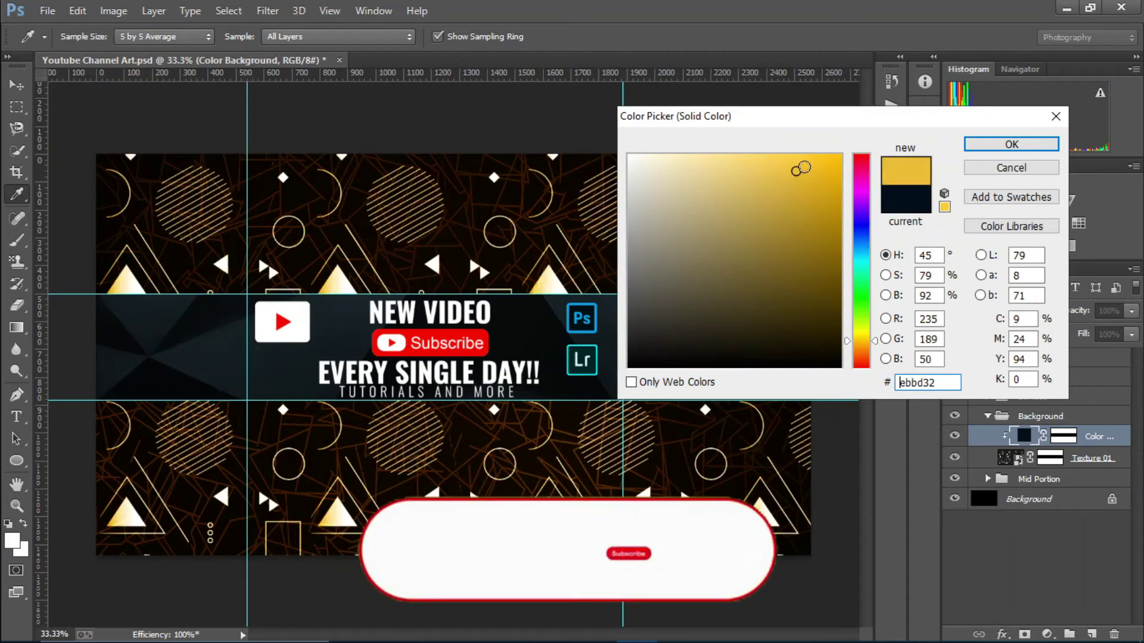
{"action": "left_click", "coordinate": [979, 146]}
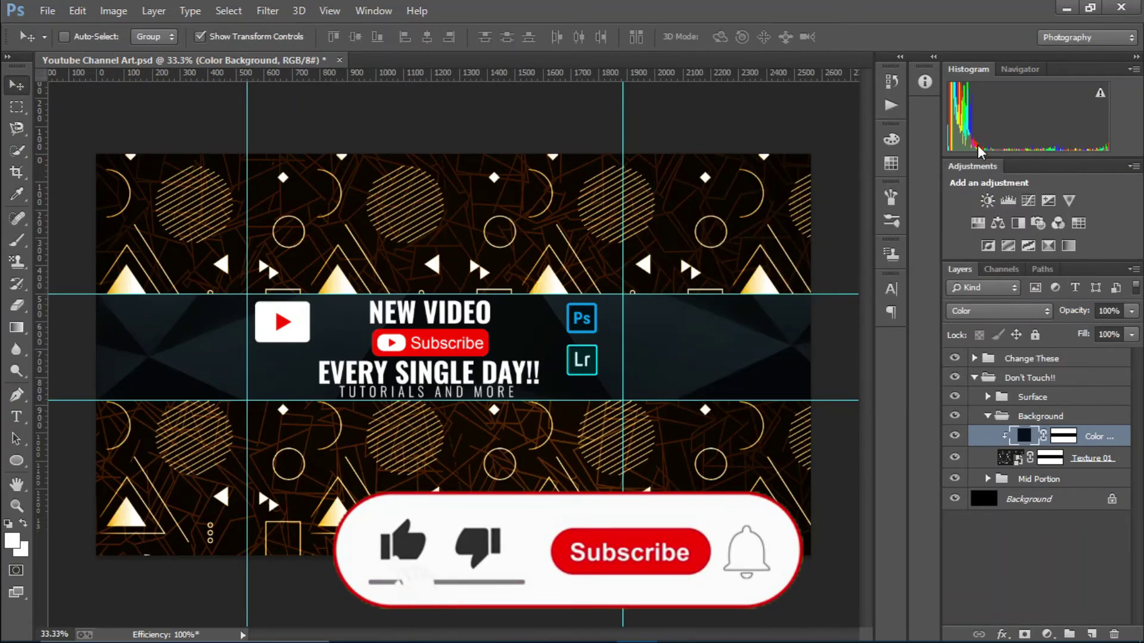
{"action": "left_click", "coordinate": [987, 417]}
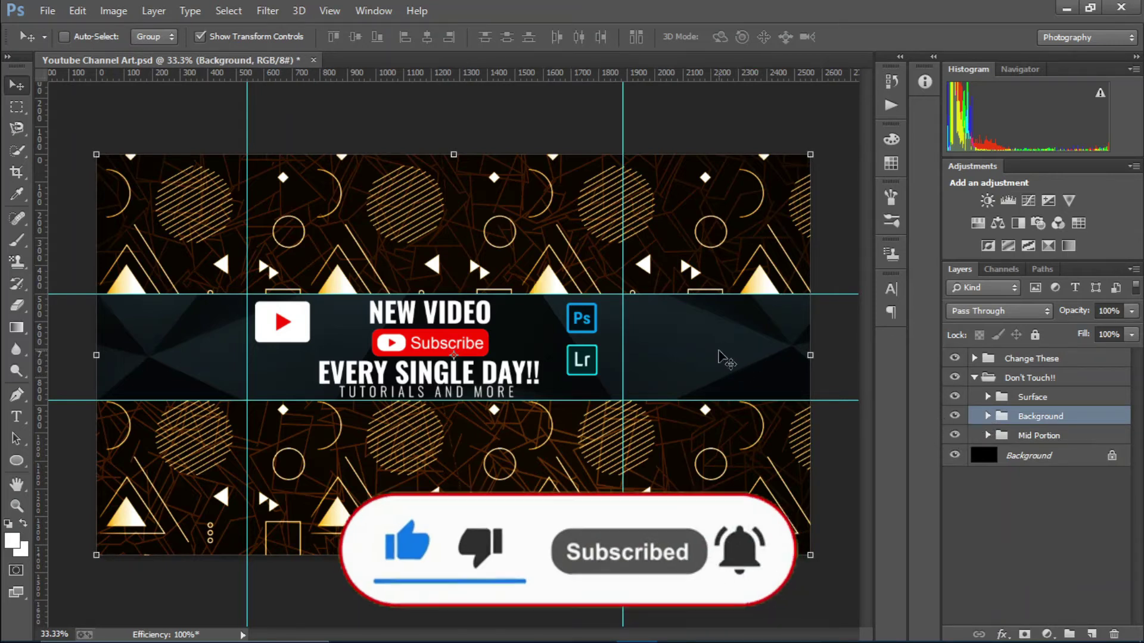
Hide and show the Mid Portion group to check what it contributes to the banner, and select the group
{"action": "left_click", "coordinate": [954, 435]}
{"action": "left_click", "coordinate": [954, 436]}
{"action": "left_click", "coordinate": [977, 436]}
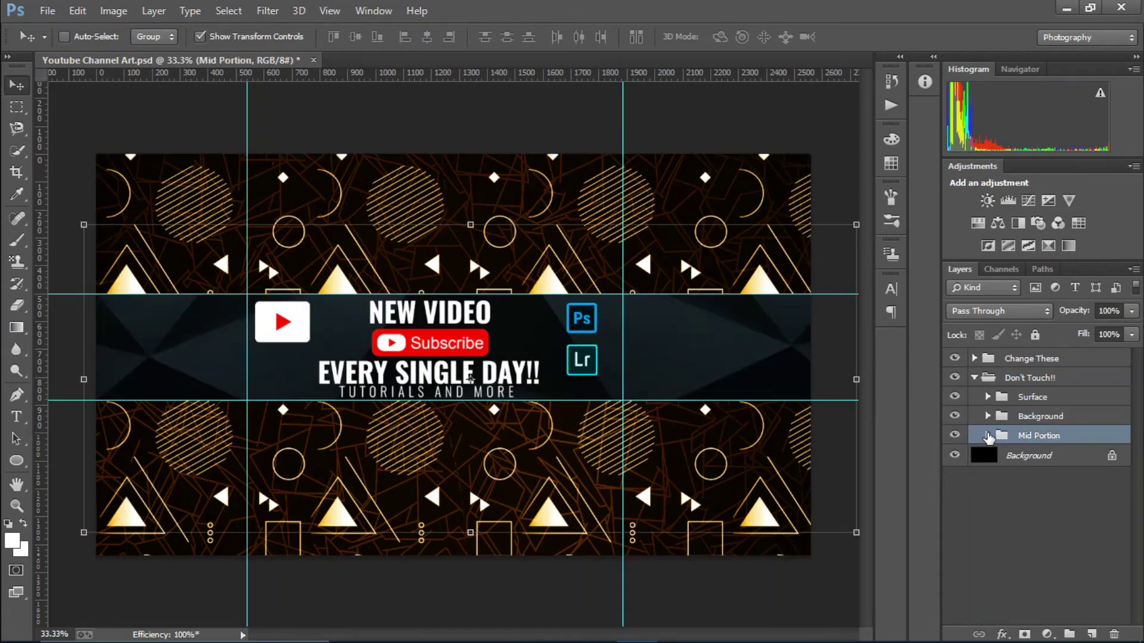
Expand the Mid Portion group and change its color fill layer to dark gold, about #ad8c29
{"action": "left_click", "coordinate": [987, 436]}
{"action": "left_click", "coordinate": [1022, 457]}
{"action": "double_click", "coordinate": [1022, 456]}
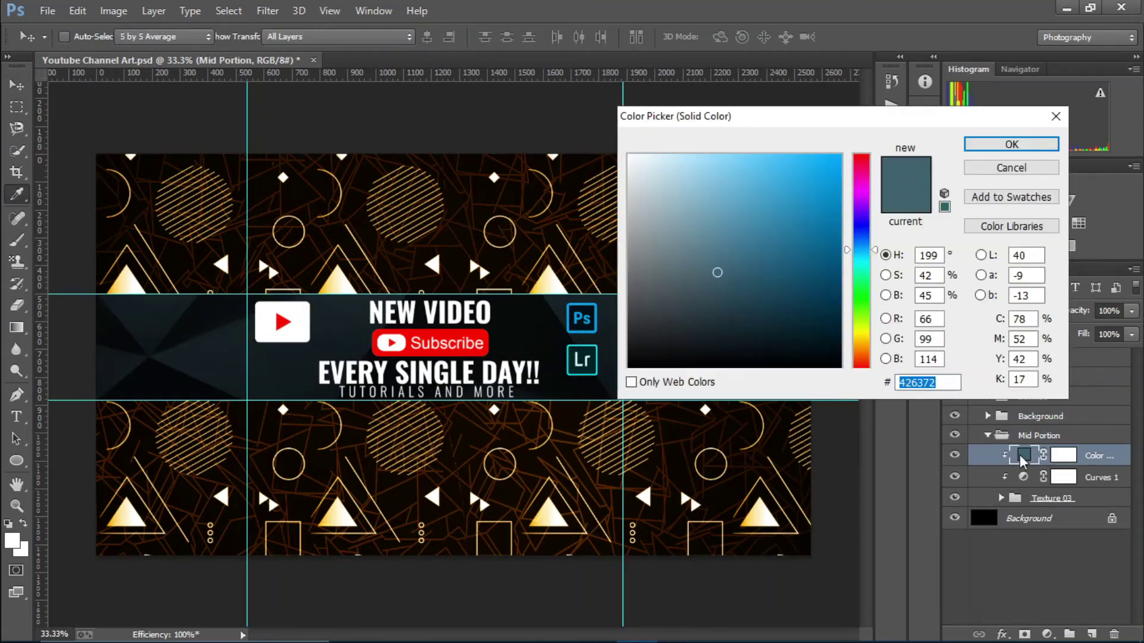
{"action": "left_click_drag", "start_coordinate": [865, 322], "coordinate": [865, 341]}
{"action": "left_click", "coordinate": [791, 223]}
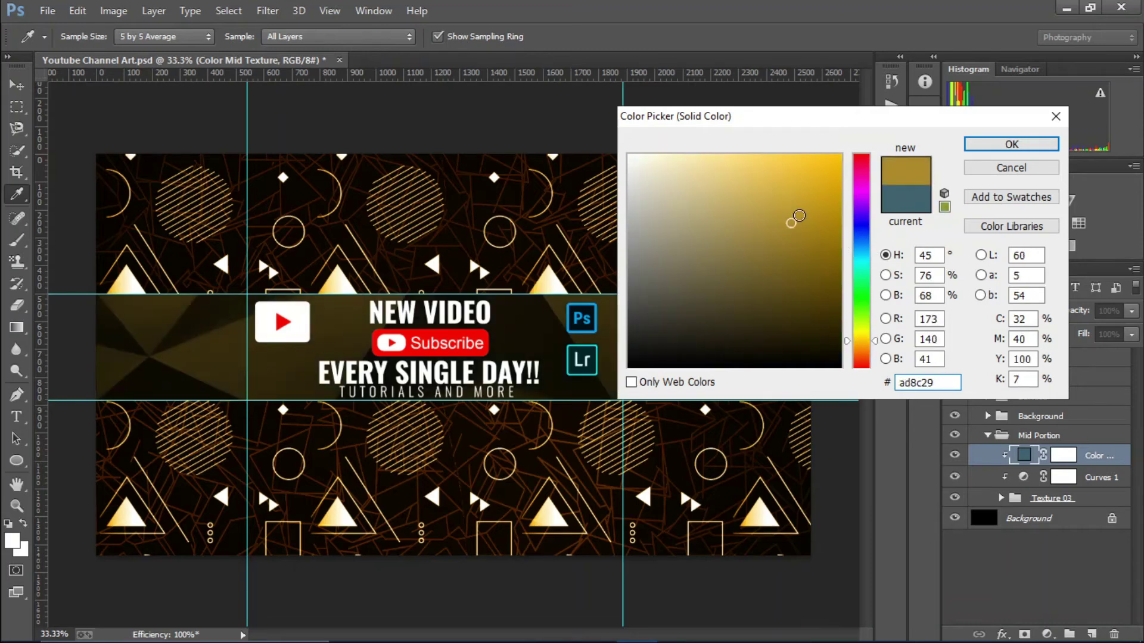
{"action": "left_click", "coordinate": [1011, 144]}
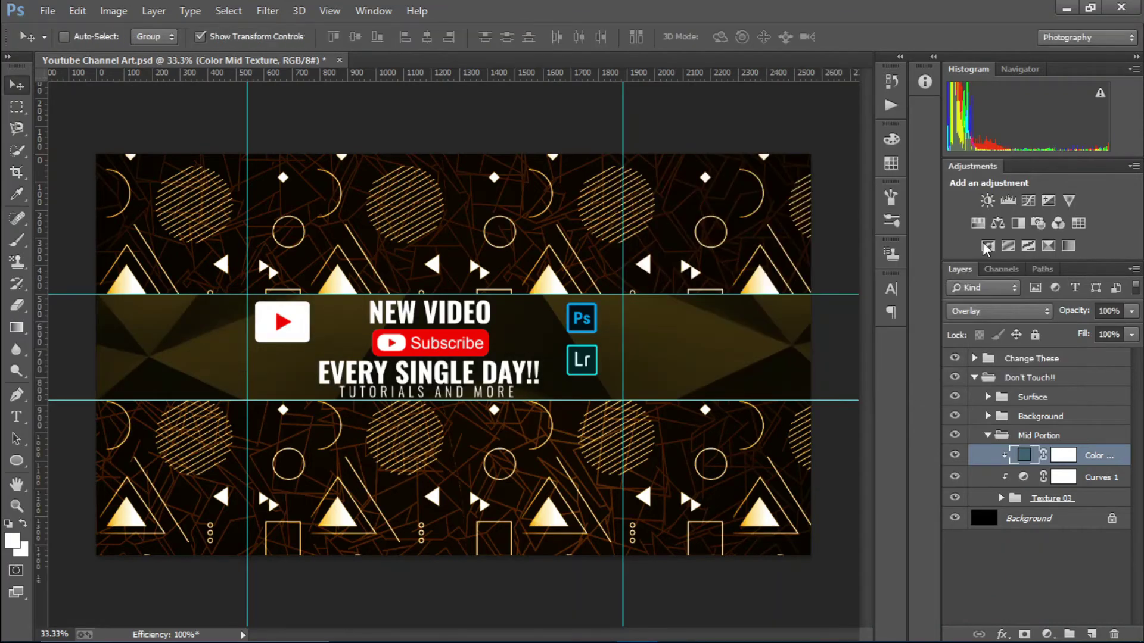